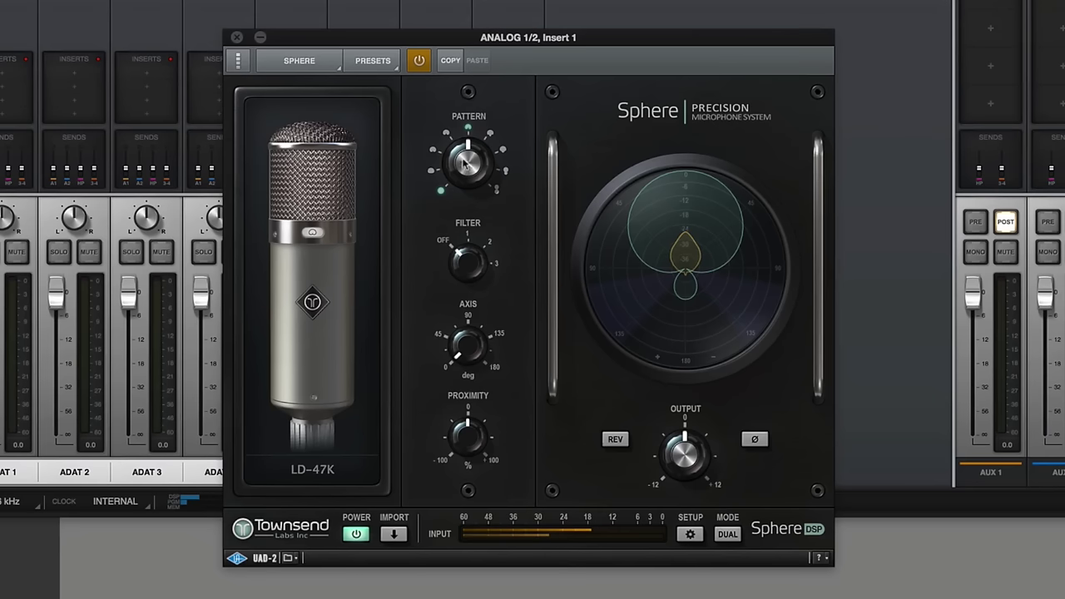
- Sweep the LD-47K's polar pattern toward figure-8 and back, then set it one position toward omni from centre
left_click_drag(466, 163, 468, 52)
left_click_drag(475, 90, 476, 137)
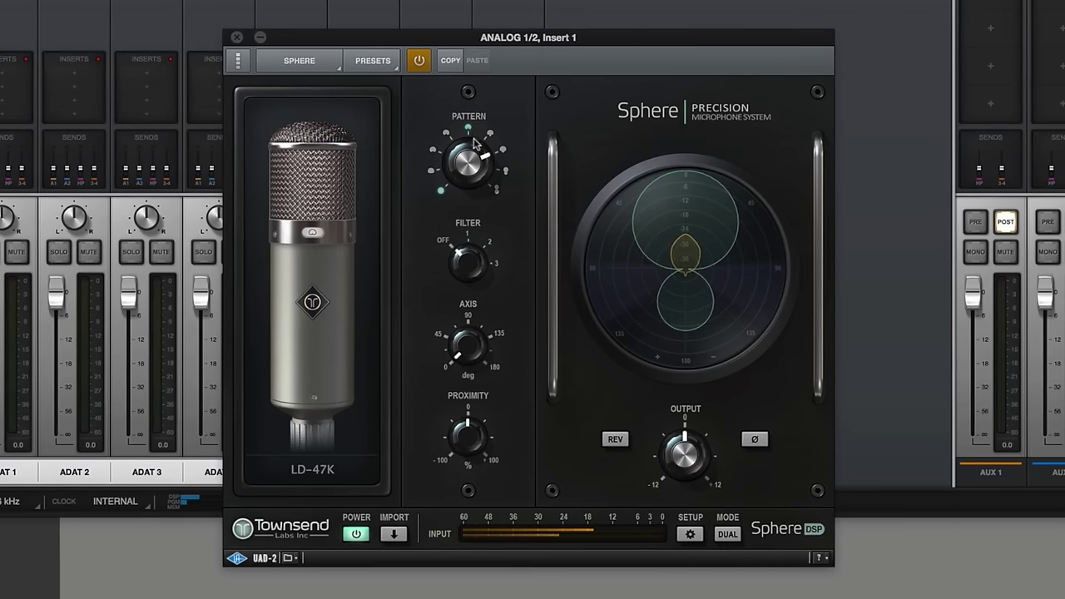
left_click_drag(472, 166, 473, 231)
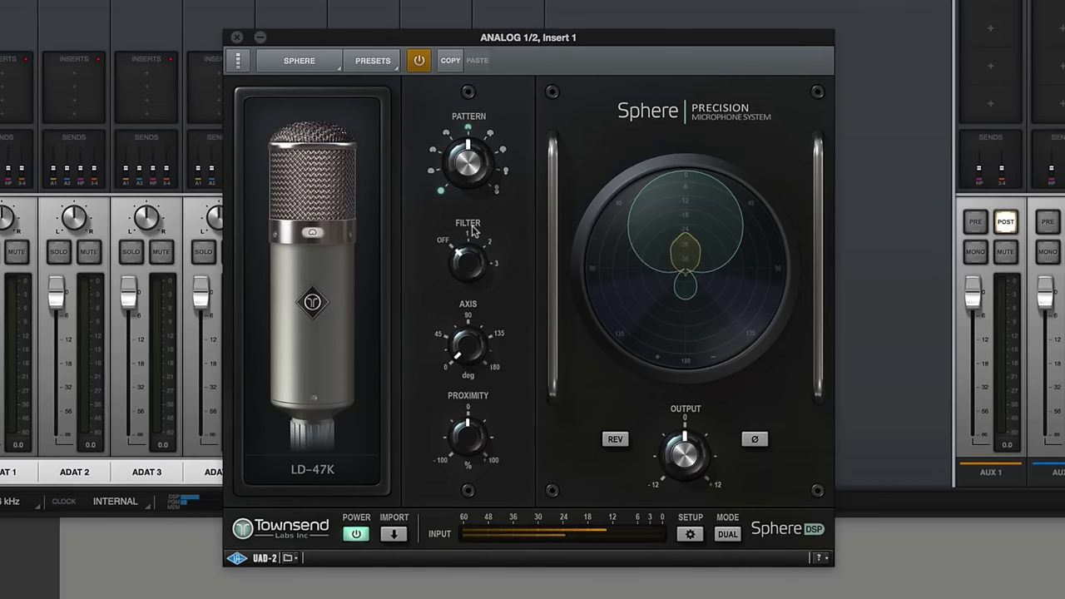
left_click_drag(467, 170, 465, 196)
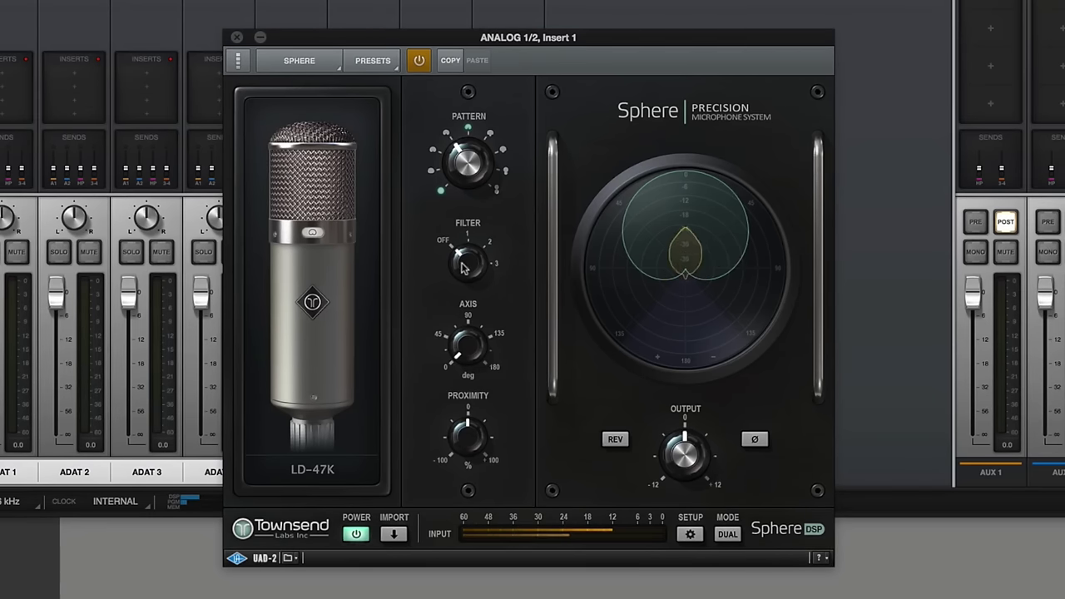
- Try the microphone's filter at position 3 (200 Hz), then set it to position 1
left_click_drag(463, 265, 471, 214)
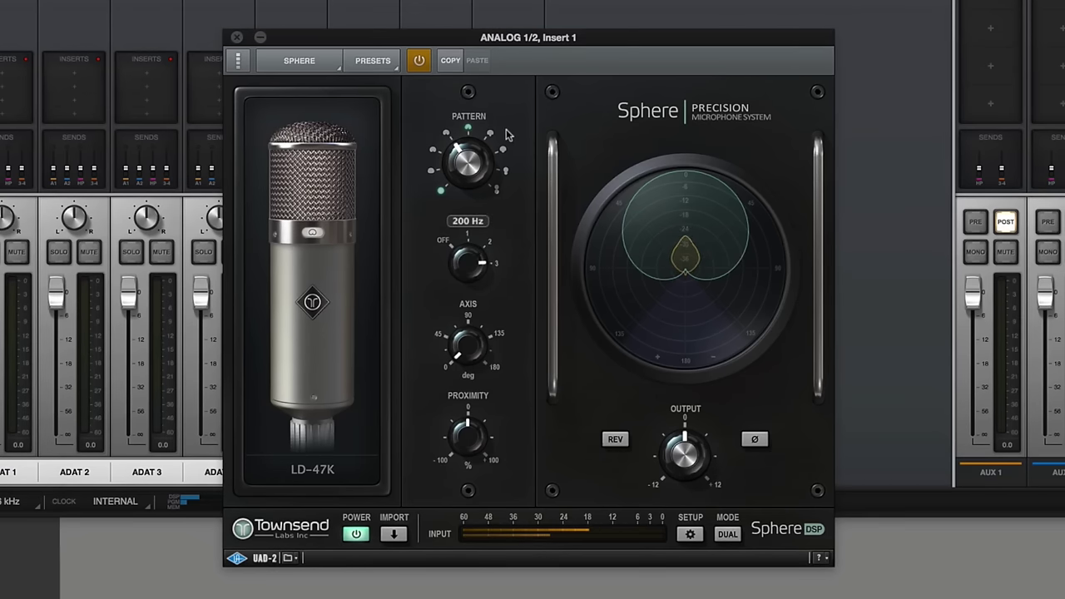
mouse_move(488, 247)
left_mouse_down()
mouse_move(484, 283)
mouse_move(482, 259)
left_mouse_up()
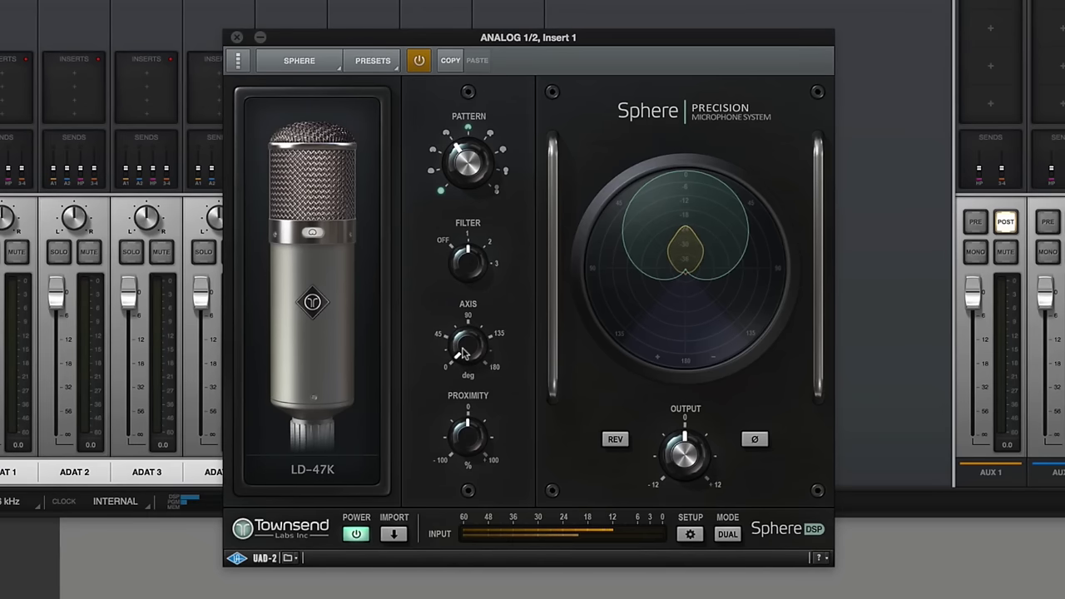
- Try the axis rotation and a proximity of 100%, then return both to 0
left_click_drag(464, 347, 512, 185)
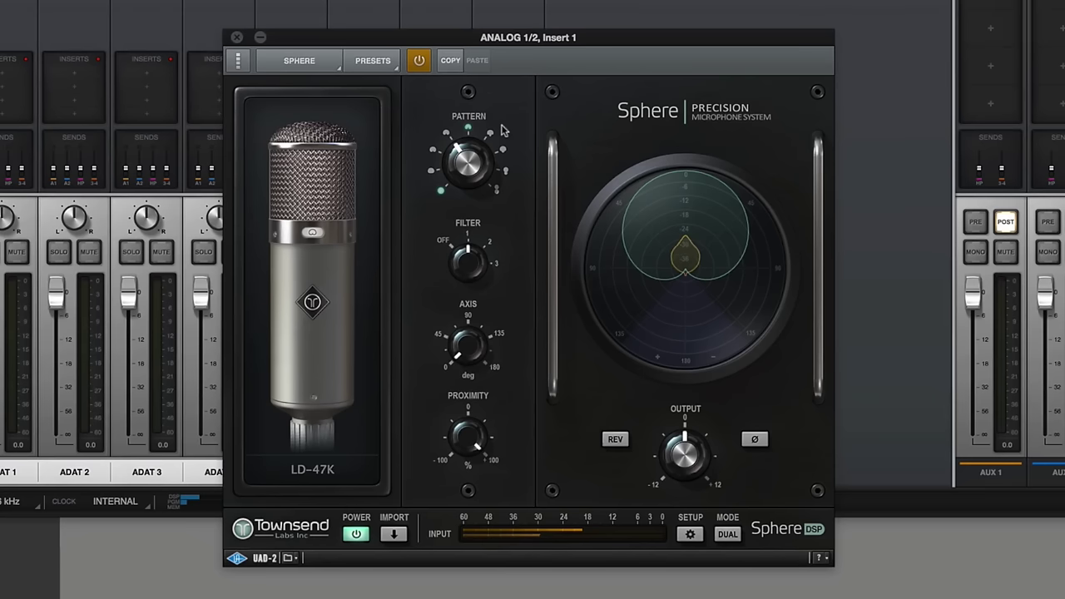
mouse_move(468, 445)
left_mouse_down()
mouse_move(463, 521)
mouse_move(463, 430)
left_mouse_up()
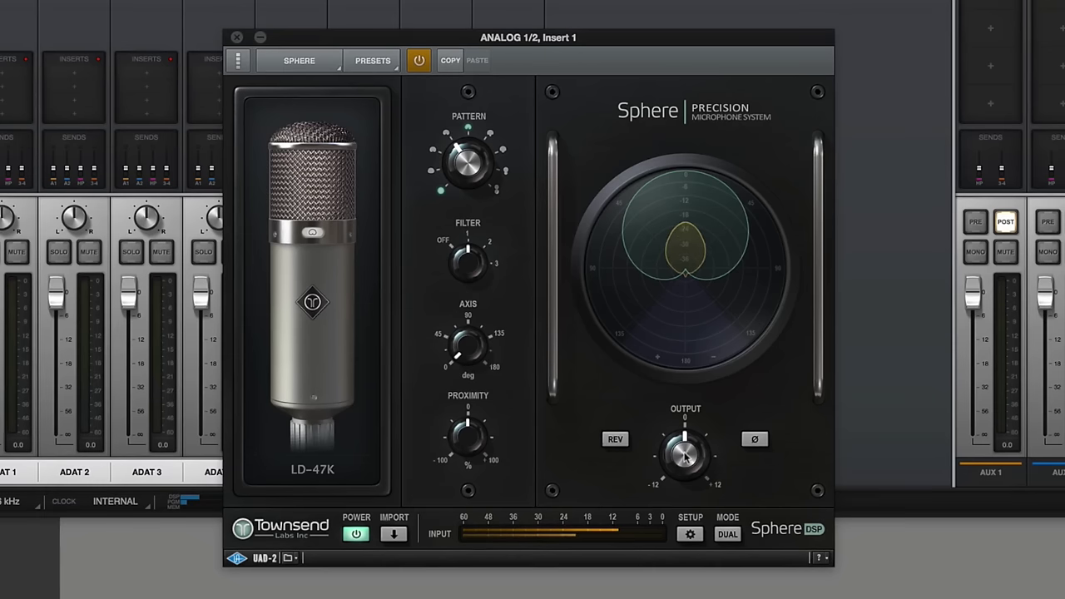
- Try the output polarity inversion and the microphone reverse function, switching each one off again
left_click(755, 441)
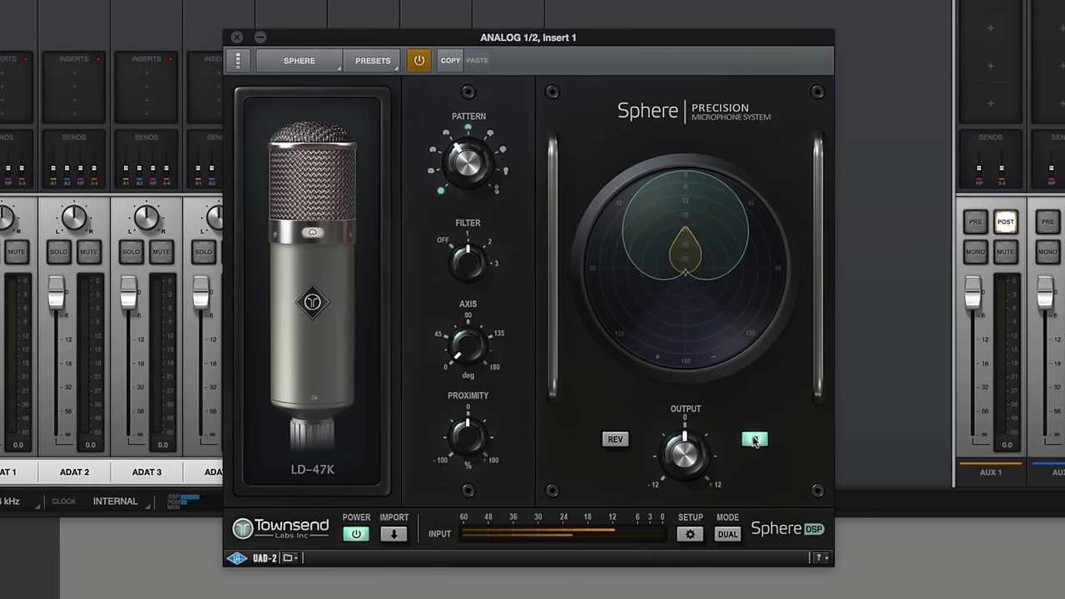
left_click(754, 440)
left_click(615, 439)
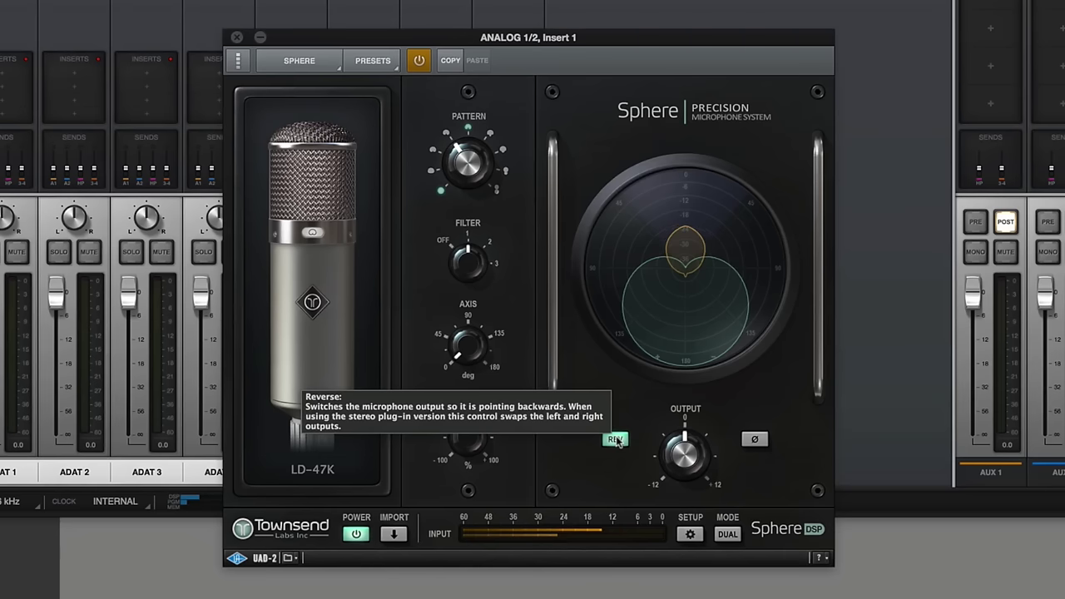
left_click(616, 439)
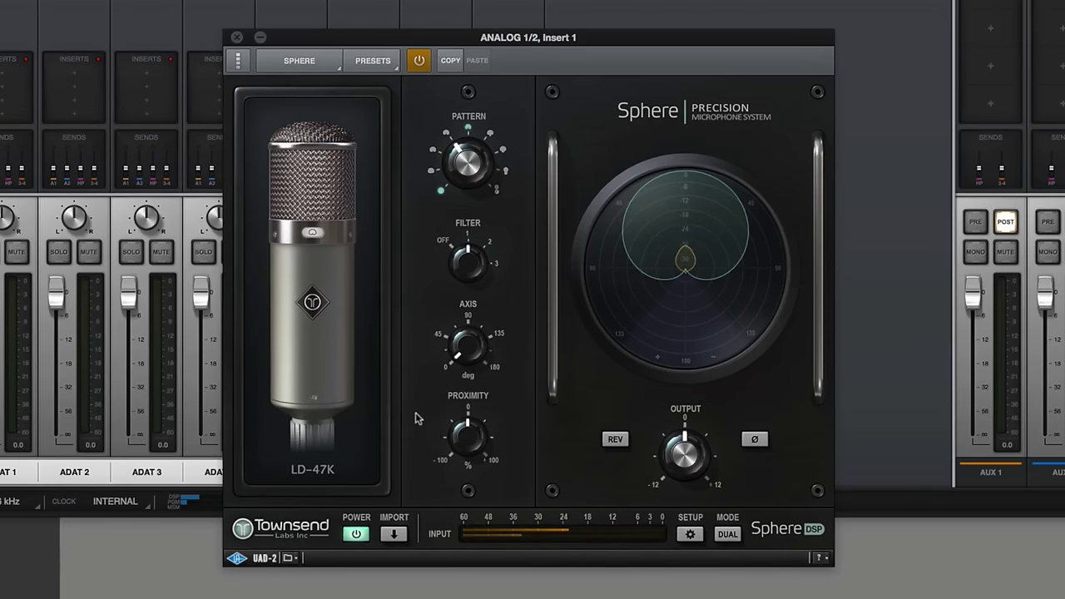
- Switch the microphone model to the large condenser LD-49K and try out its polar pattern control
left_click(314, 471)
left_click(421, 515)
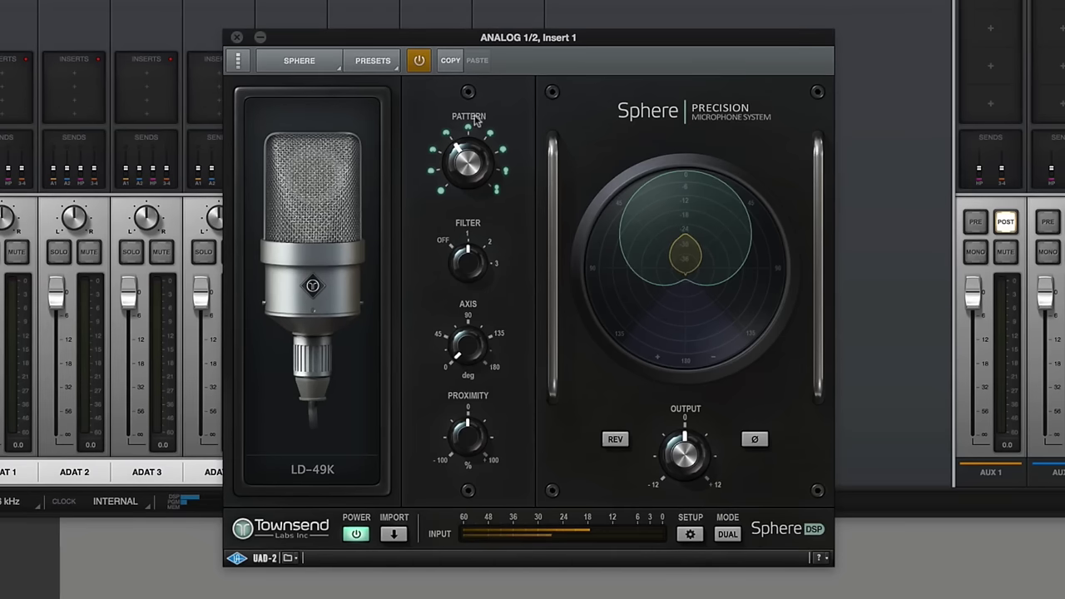
left_click_drag(459, 168, 391, 309)
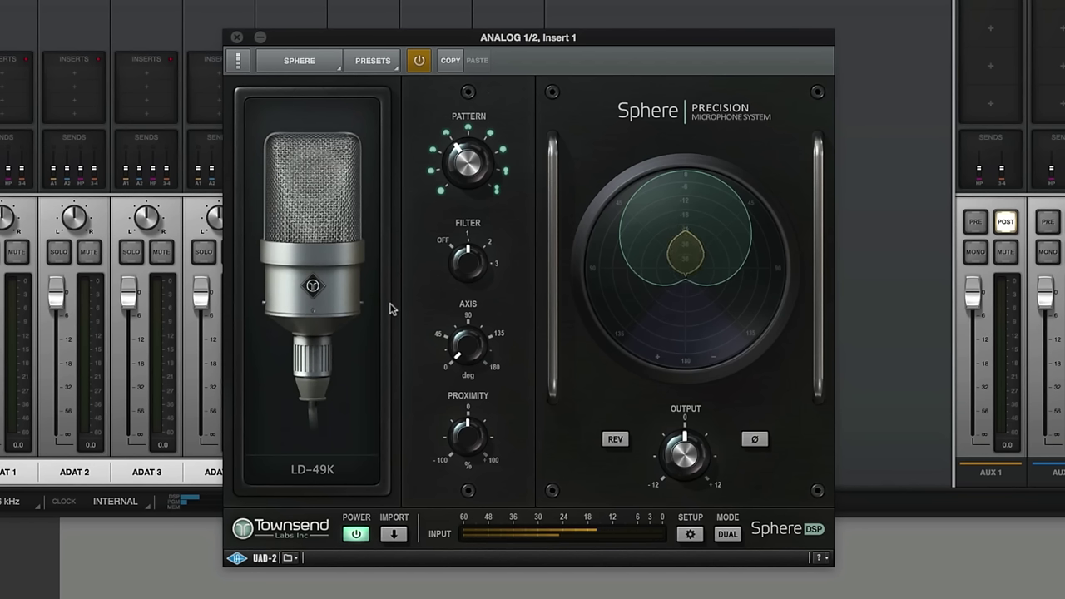
- Audition the large condenser models LD-67 and LD-87 one after the other
left_click(312, 469)
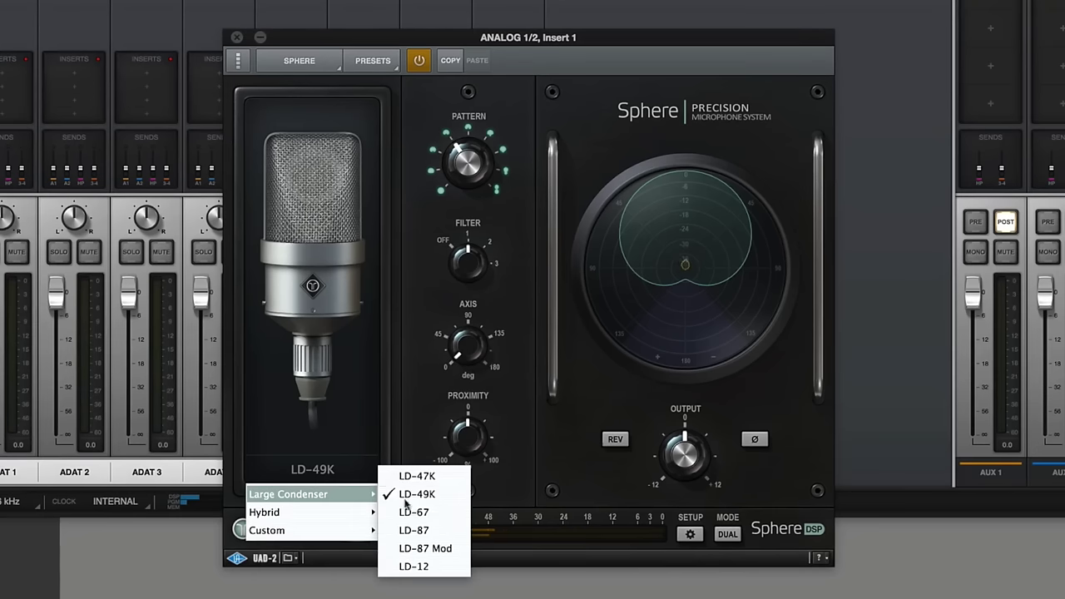
left_click(422, 511)
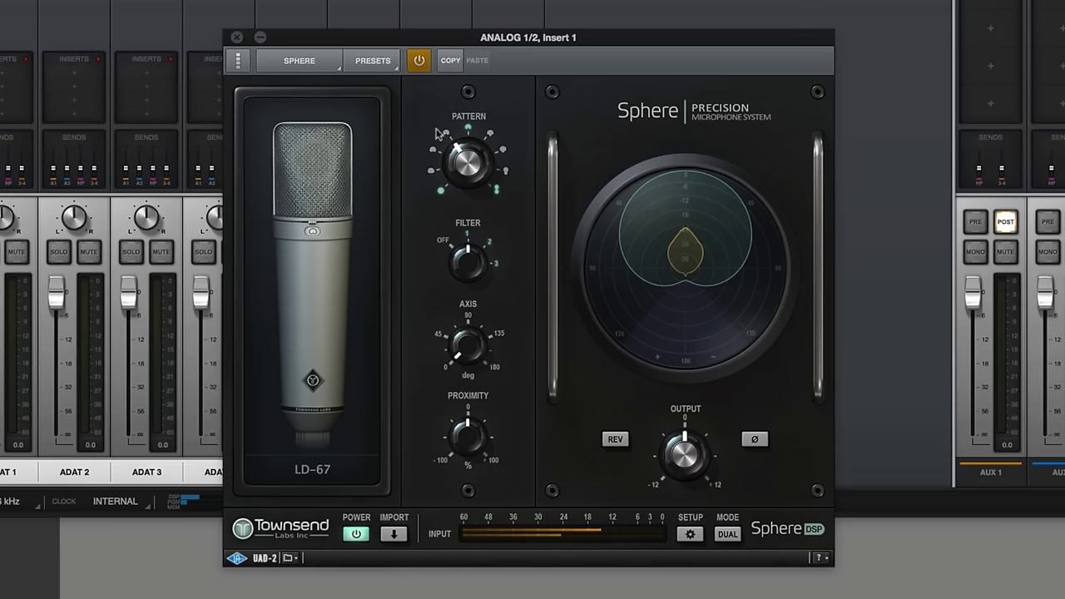
left_click(309, 472)
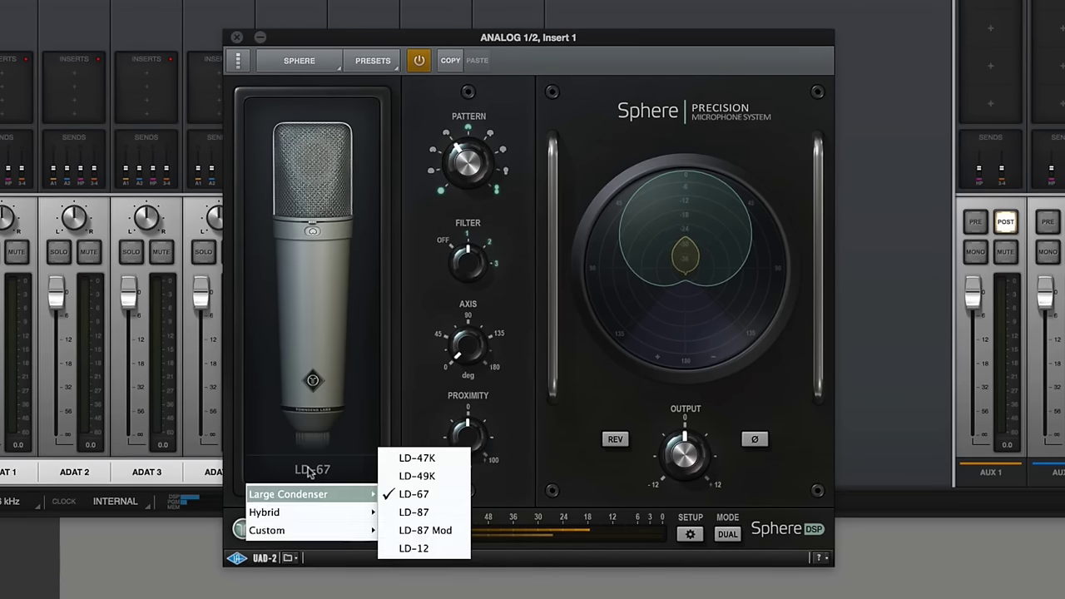
left_click(420, 513)
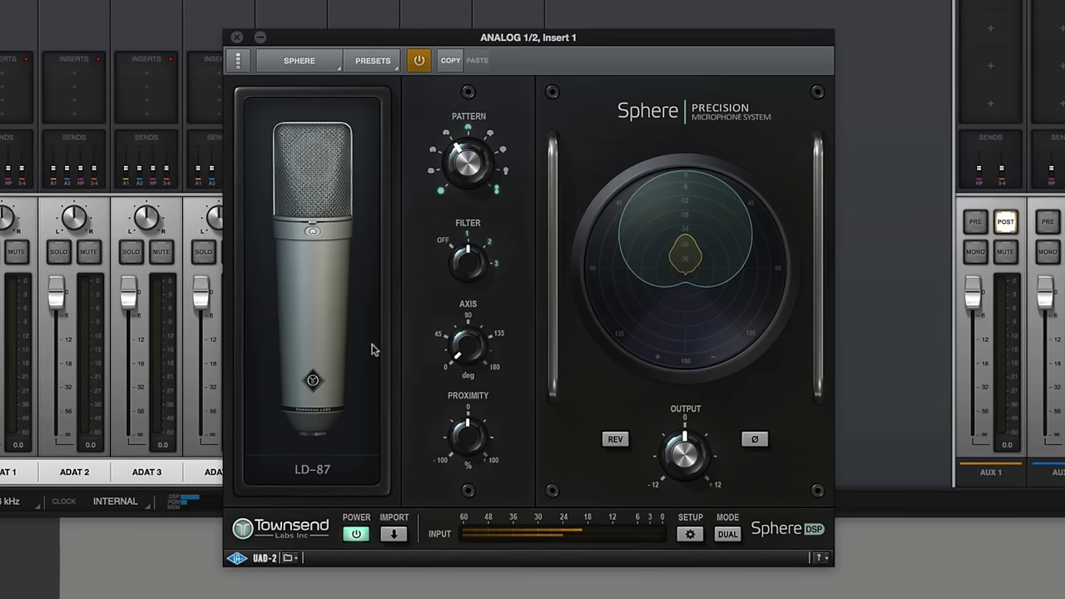
- Audition the LD-87 Mod model with its pattern control, then switch to the LD-12 large condenser
left_click(315, 475)
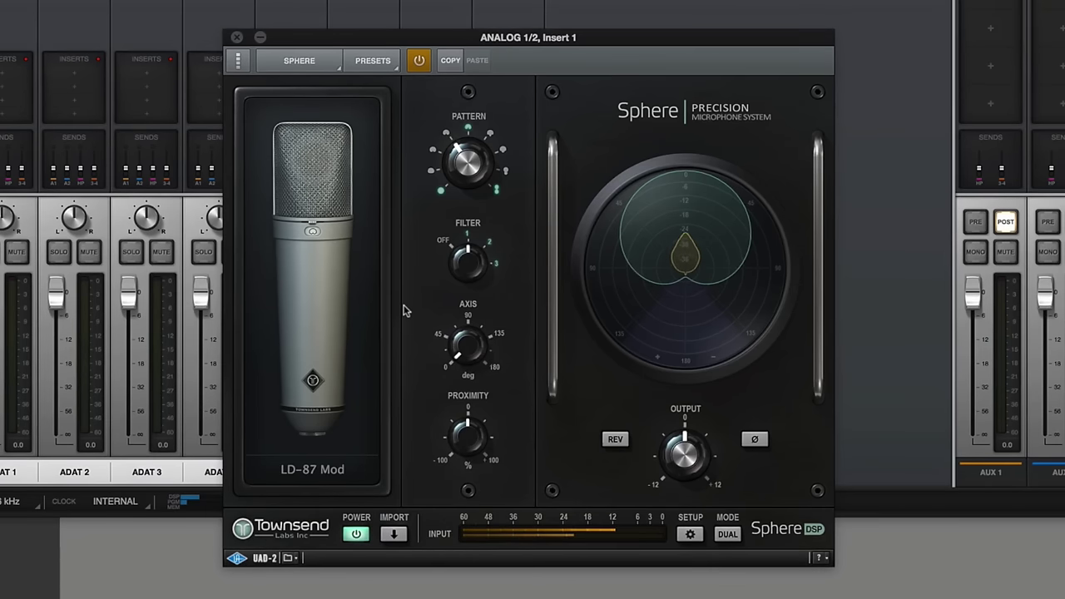
mouse_move(456, 161)
left_mouse_down()
mouse_move(493, 40)
mouse_move(464, 202)
mouse_move(461, 169)
left_mouse_up()
left_click(316, 471)
left_click(416, 509)
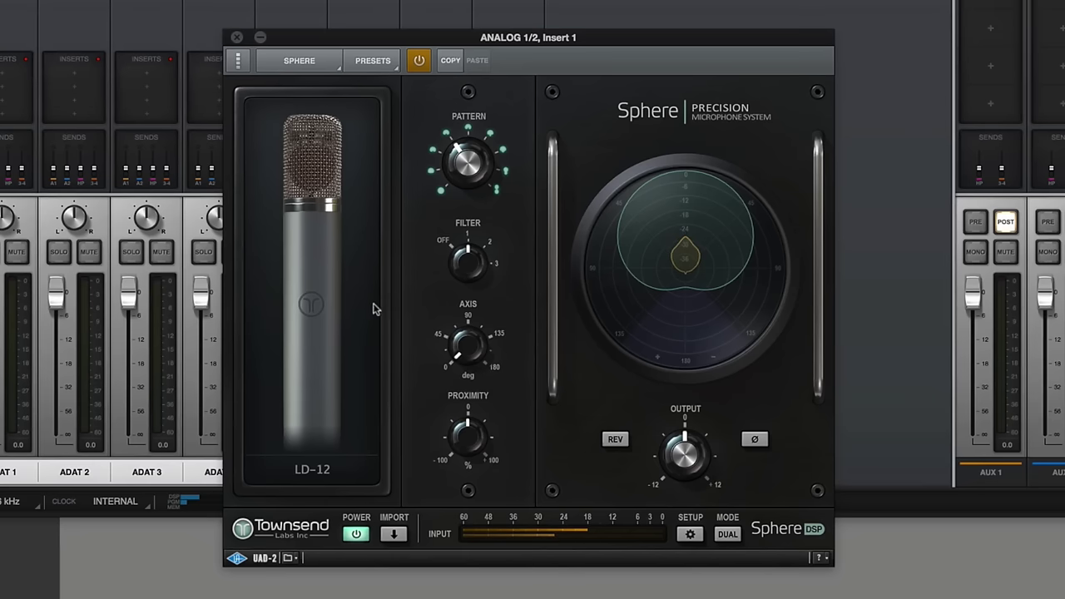
- Switch the microphone model to the hybrid SD-451
left_click(311, 474)
mouse_move(287, 510)
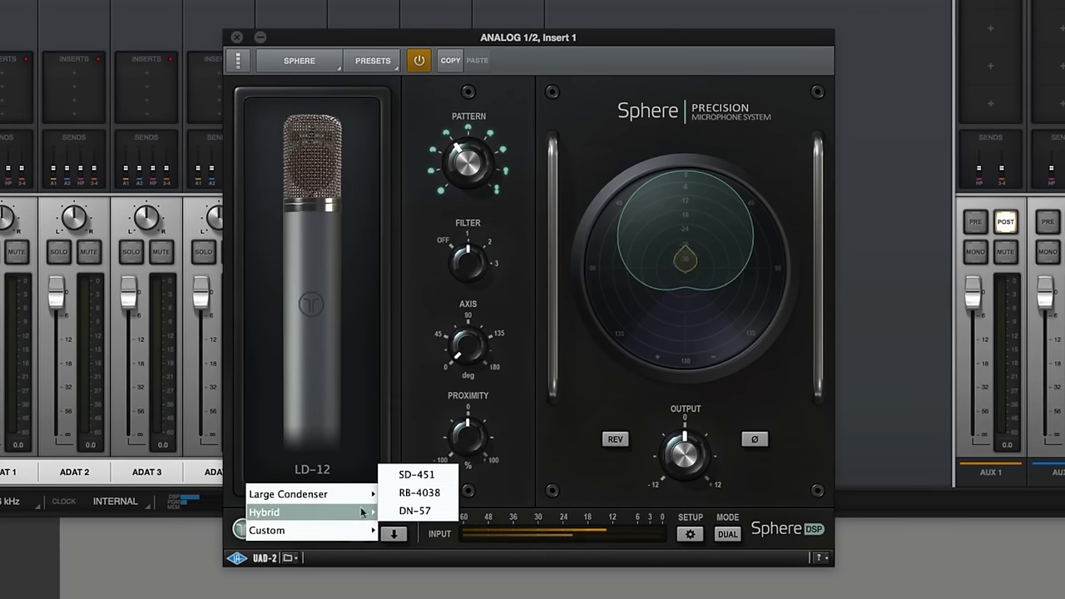
left_click(416, 474)
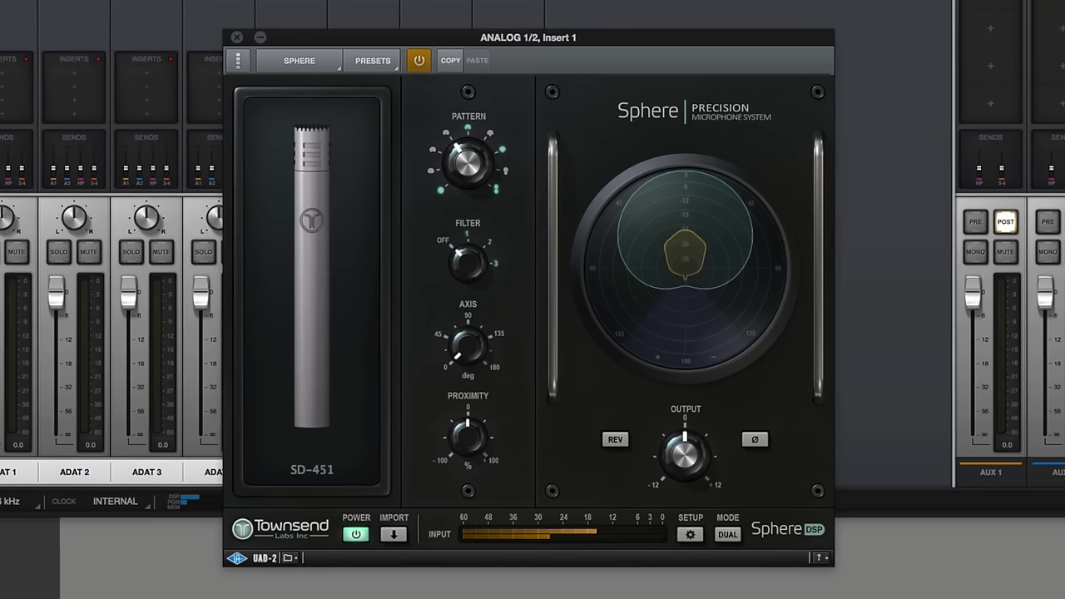
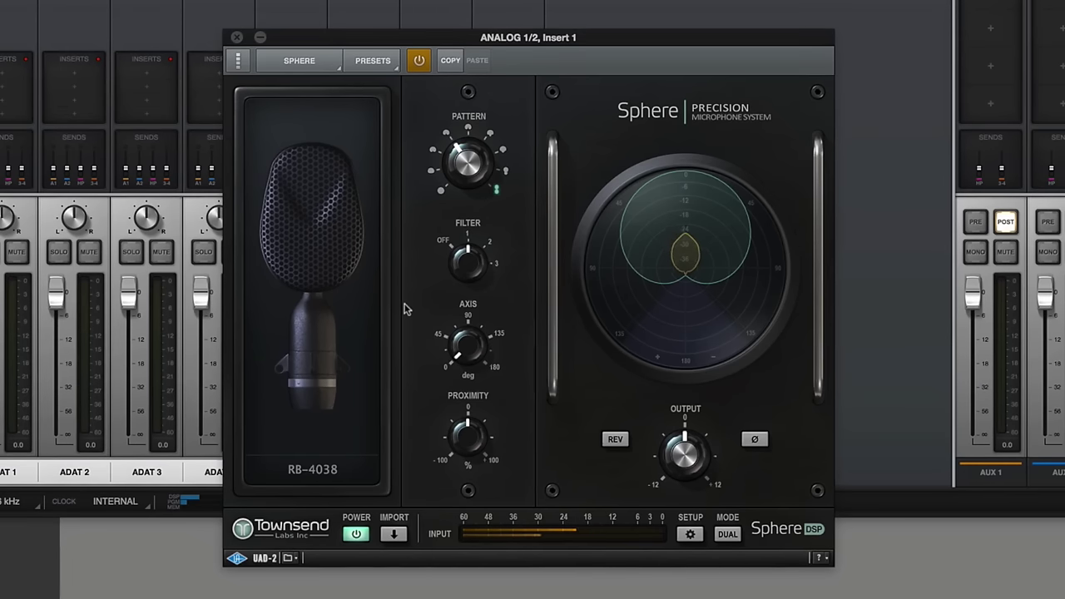
- Switch the microphone model to the hybrid DN-57 and try out its polar pattern control
left_click(314, 471)
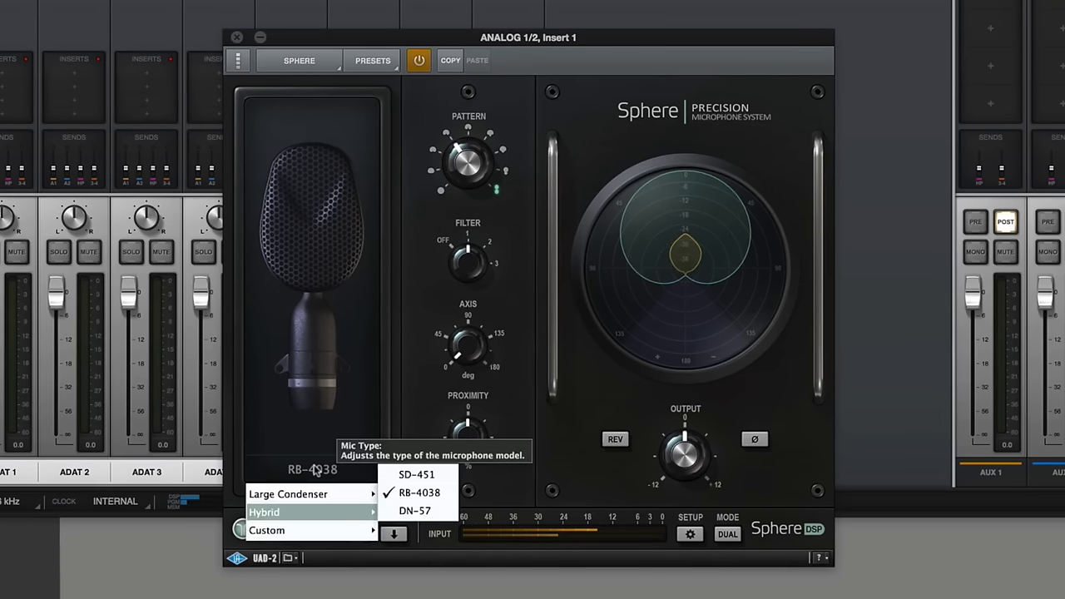
left_click(412, 510)
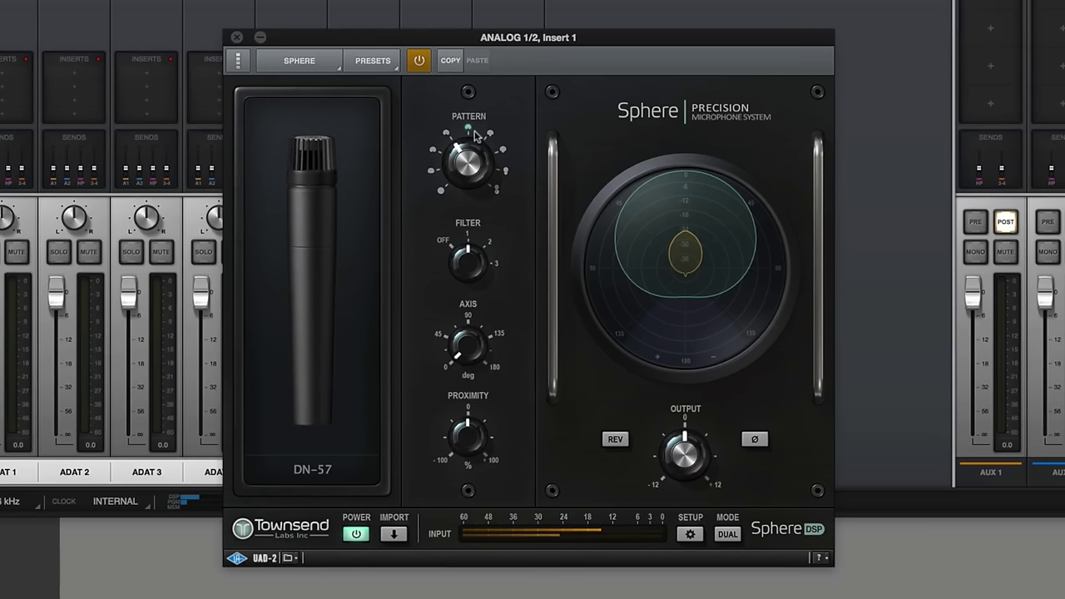
left_click_drag(464, 167, 465, 196)
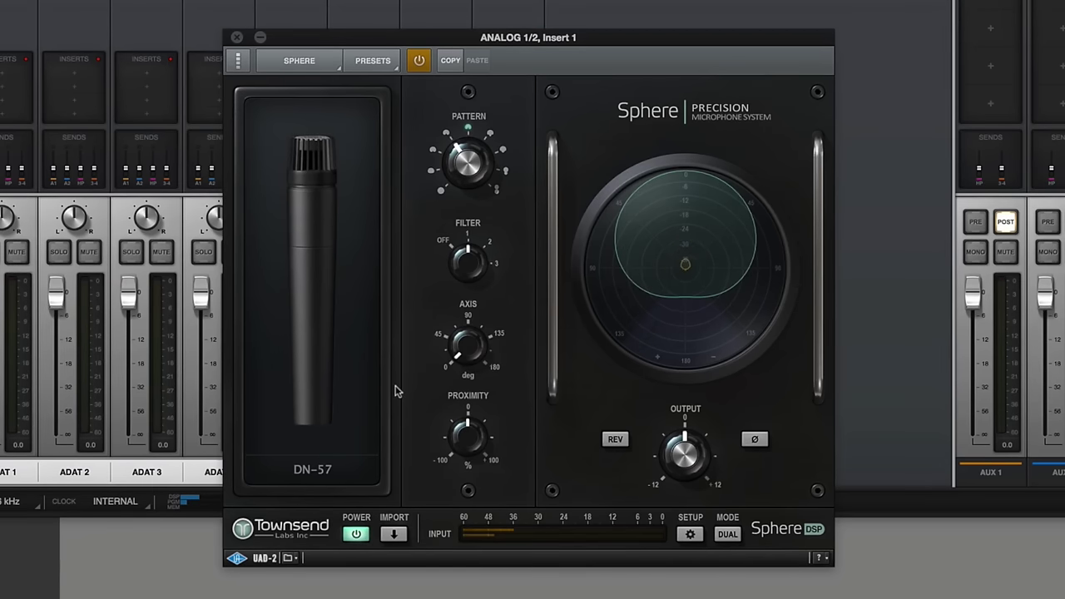
- Audition the custom Sphere Linear model, then switch back to the large condenser LD-47K
left_click(315, 471)
mouse_move(309, 537)
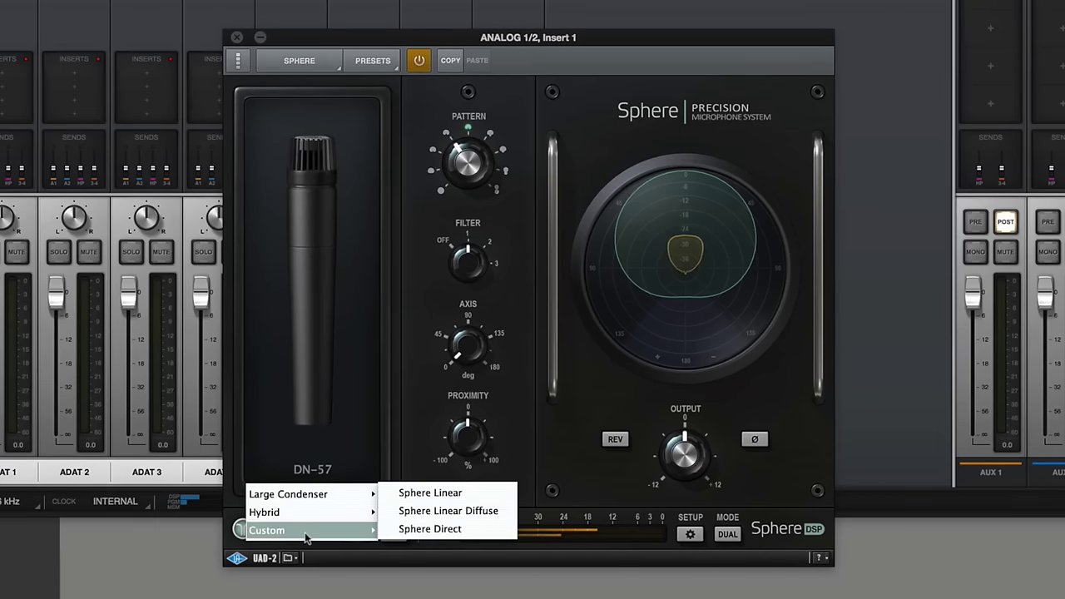
left_click(442, 494)
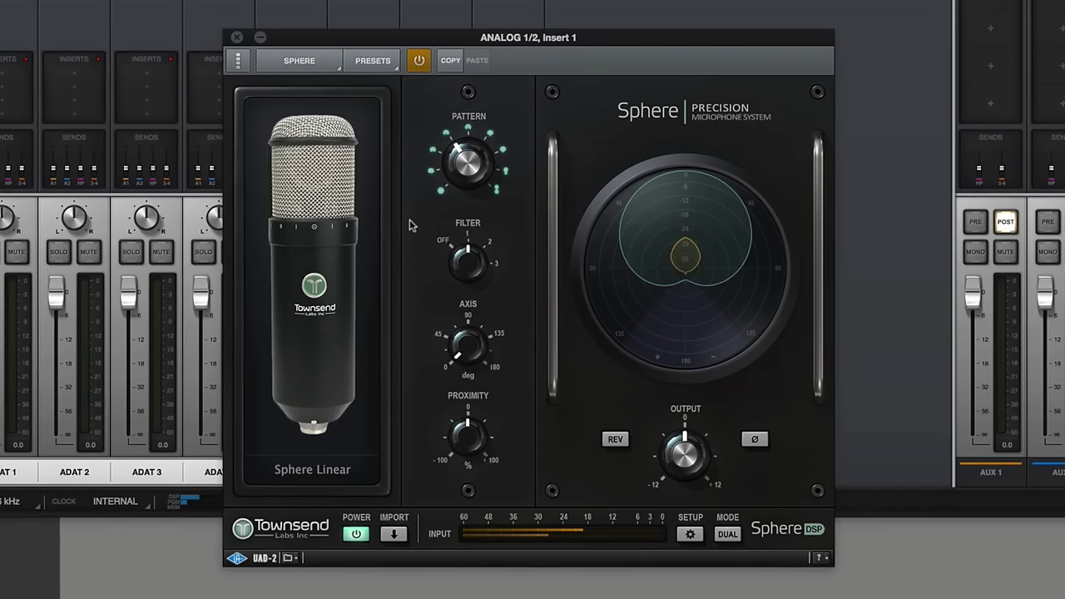
left_click(334, 489)
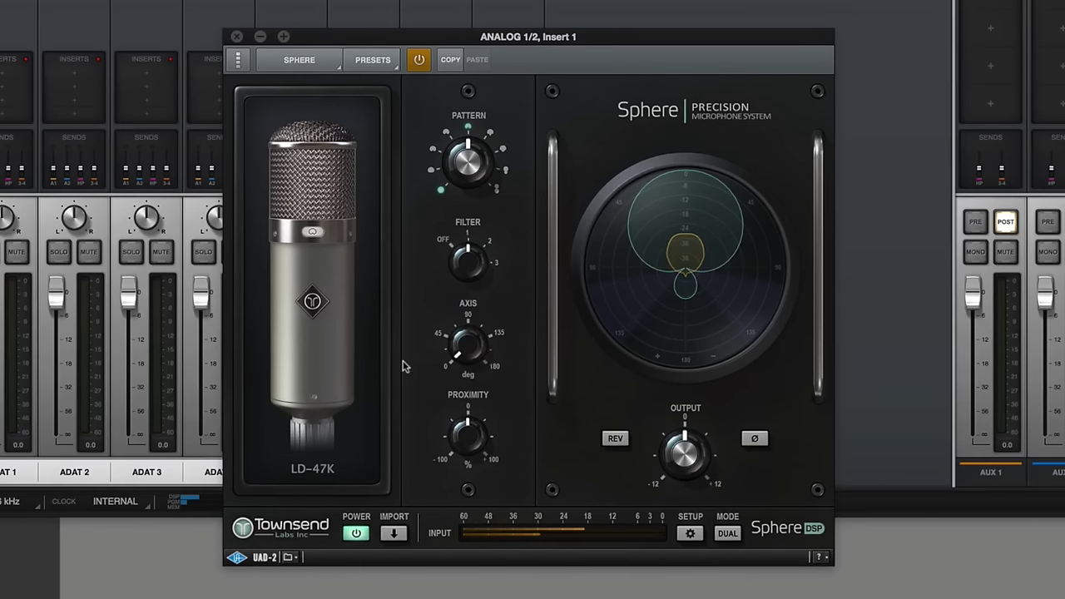
- Turn on dual microphone mode and set the mix between Mic 1 and Mic 2 to 50%
left_click(726, 533)
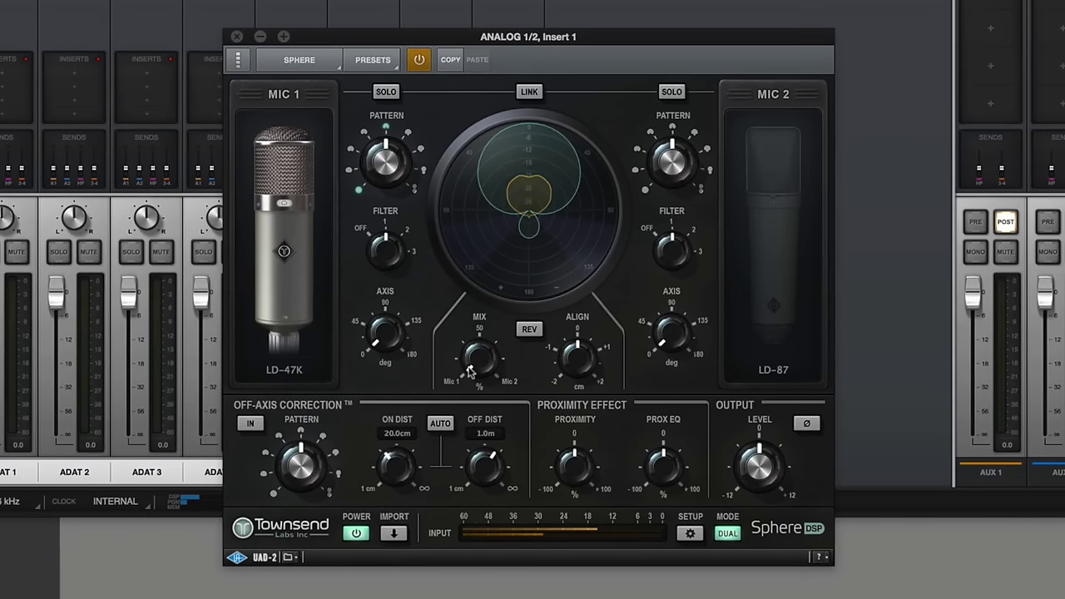
left_click_drag(470, 370, 477, 331)
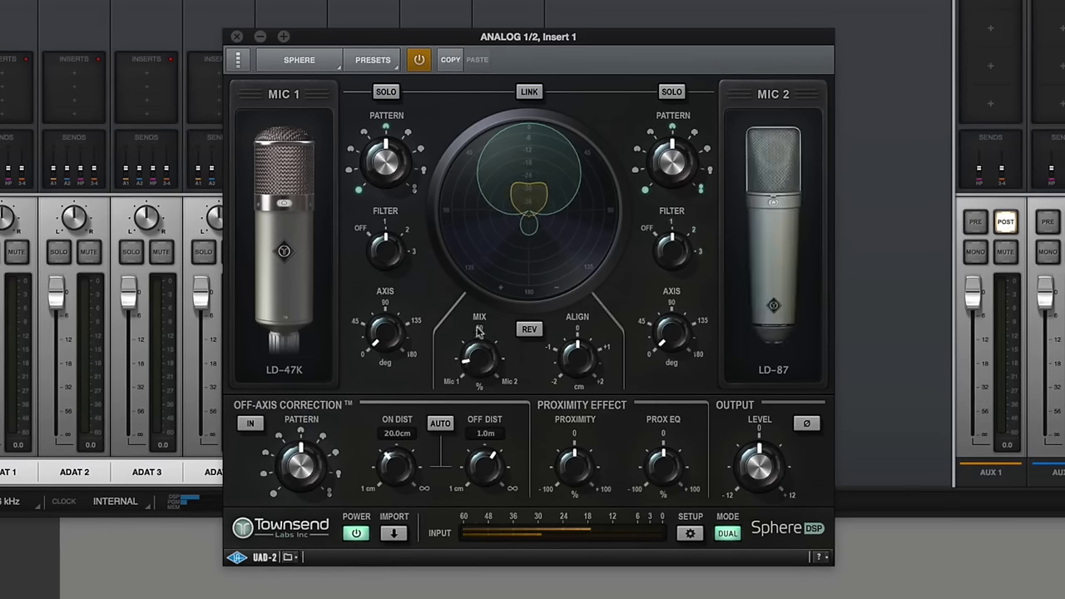
mouse_move(487, 281)
left_mouse_down()
mouse_move(492, 163)
mouse_move(469, 244)
mouse_move(471, 301)
mouse_move(471, 281)
left_mouse_up()
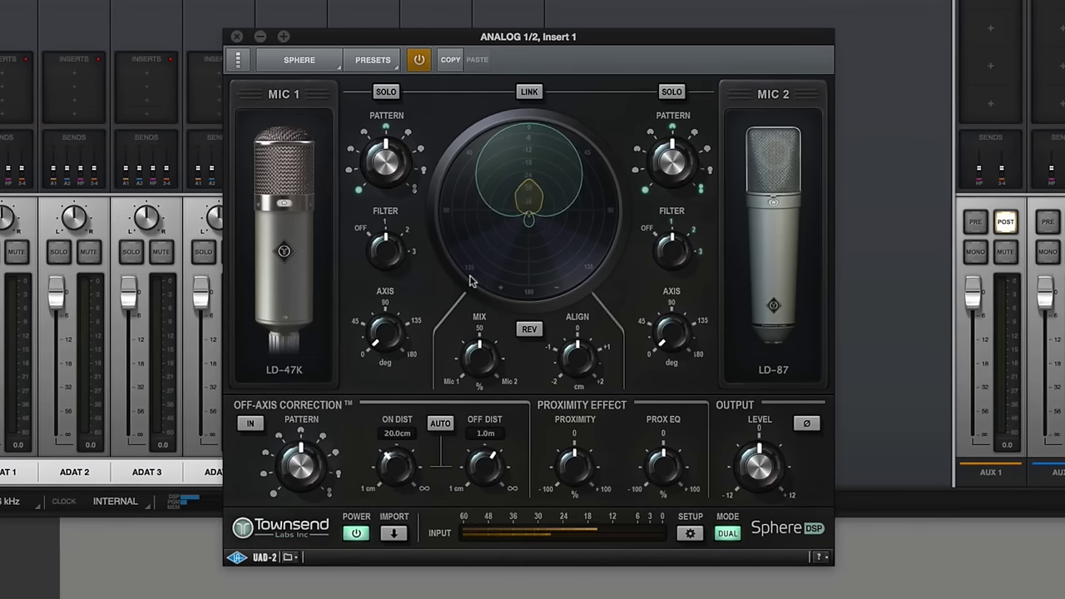
- Link the Mic 1 and Mic 2 controls, unlink them again, and set Mic 2 to the LD-12 model
left_click(520, 93)
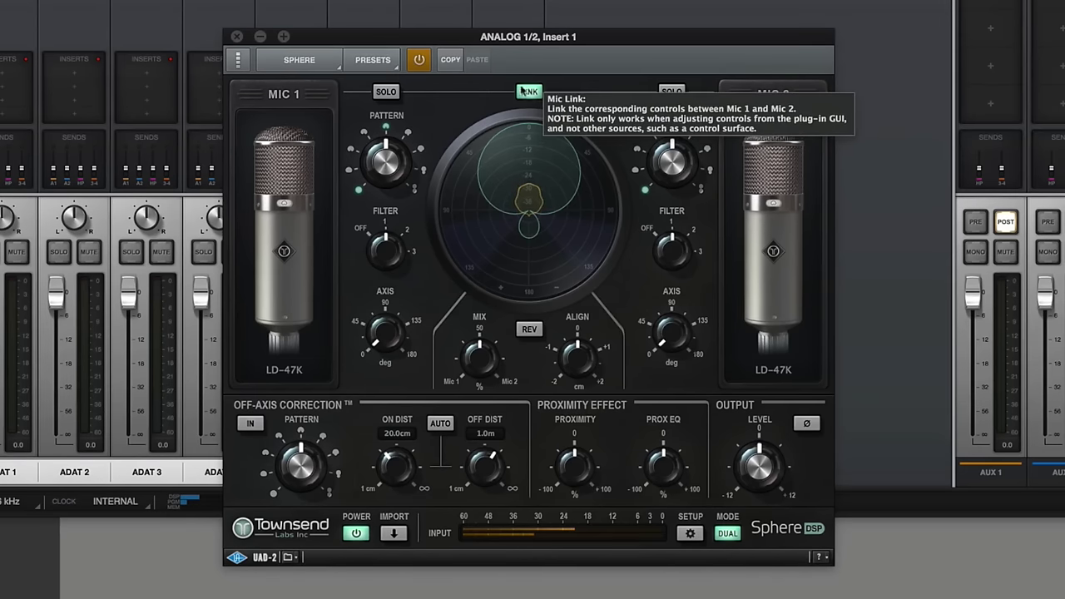
left_click(521, 93)
left_click(758, 368)
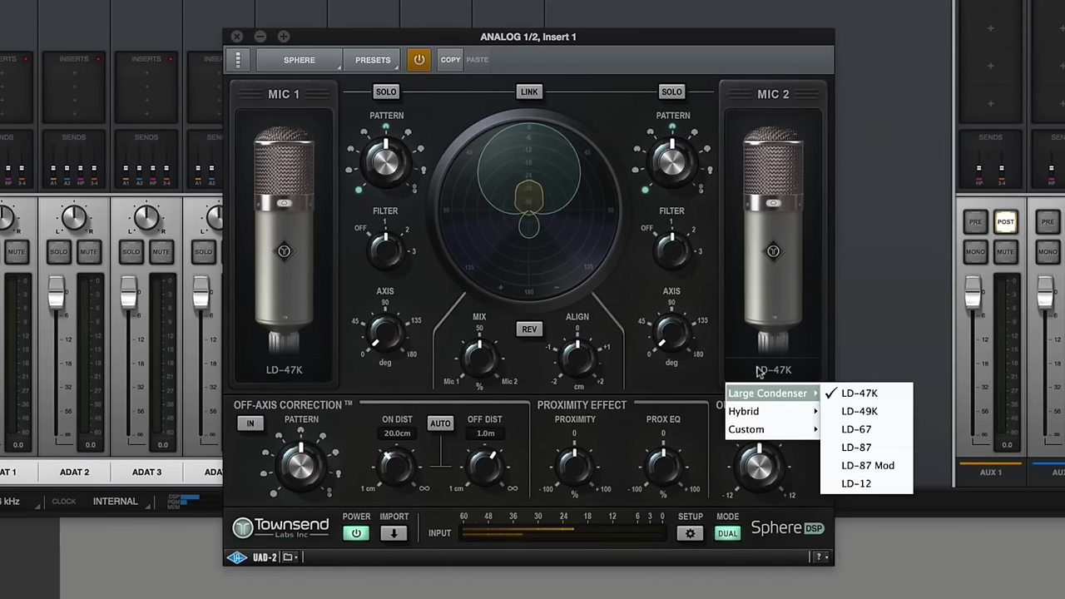
left_click(855, 484)
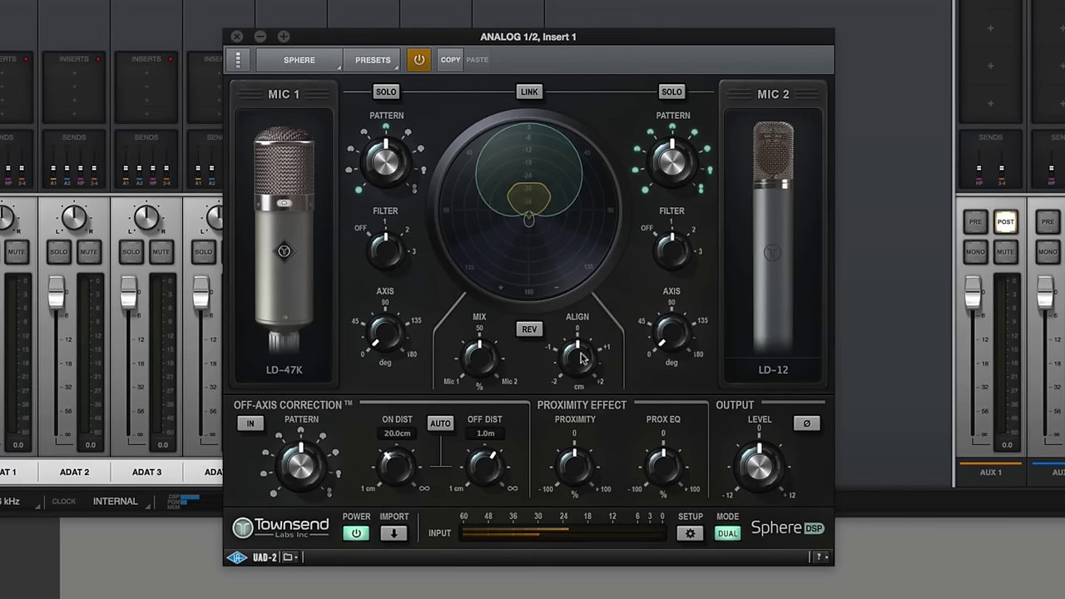
- Try aligning the two microphones at +2 cm, then return the alignment to 0
left_click_drag(578, 356, 594, 249)
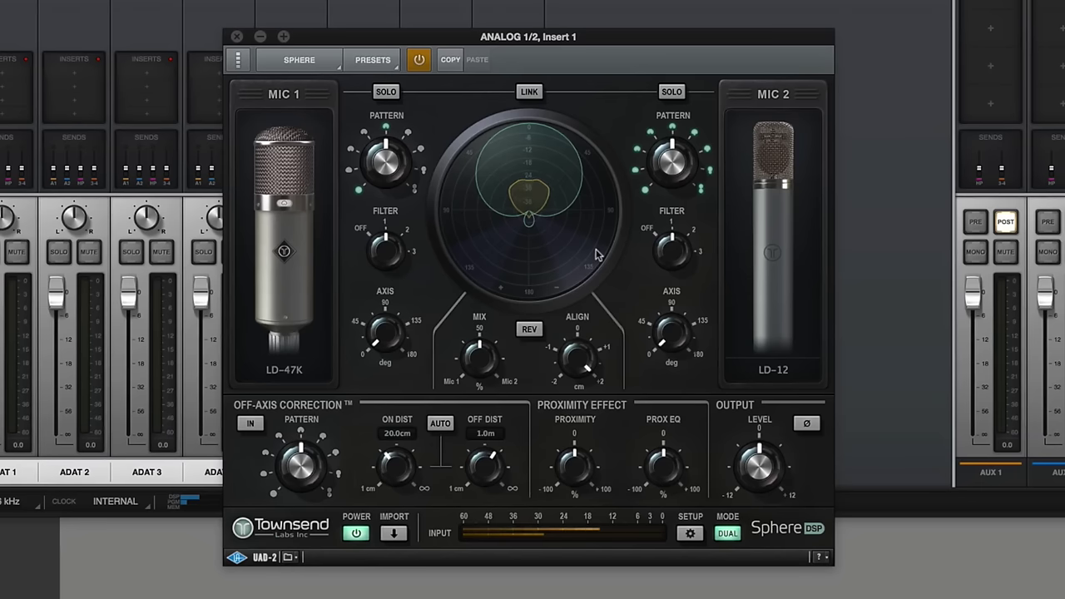
left_click_drag(589, 294, 583, 363)
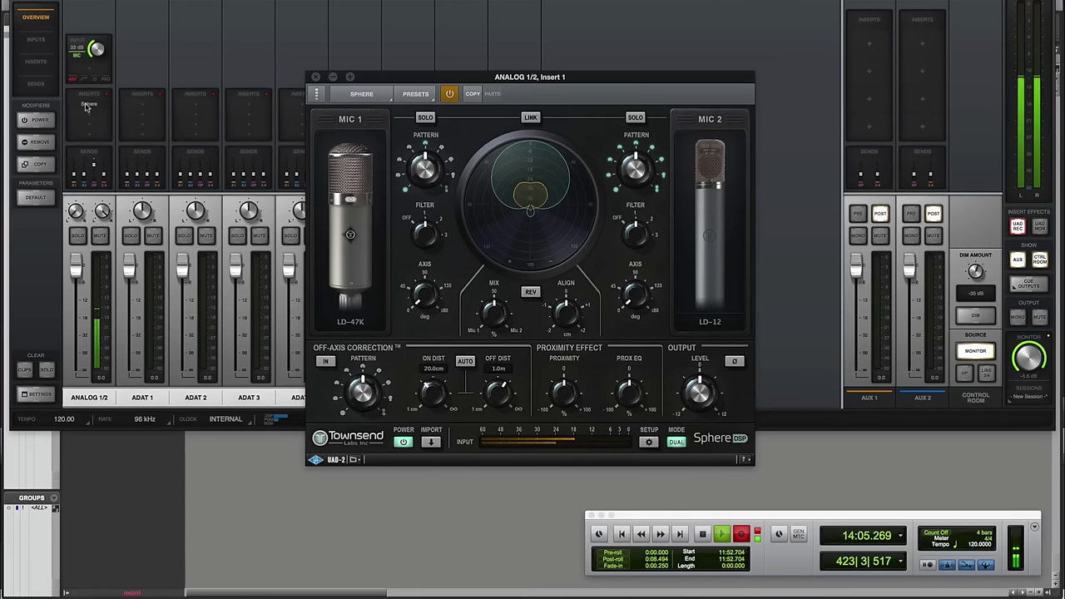
- Replace the Sphere insert on Analog 1/2 with Townsend Labs Sphere 180 from the Sound Field category and try its stereo width
mouse_move(86, 107)
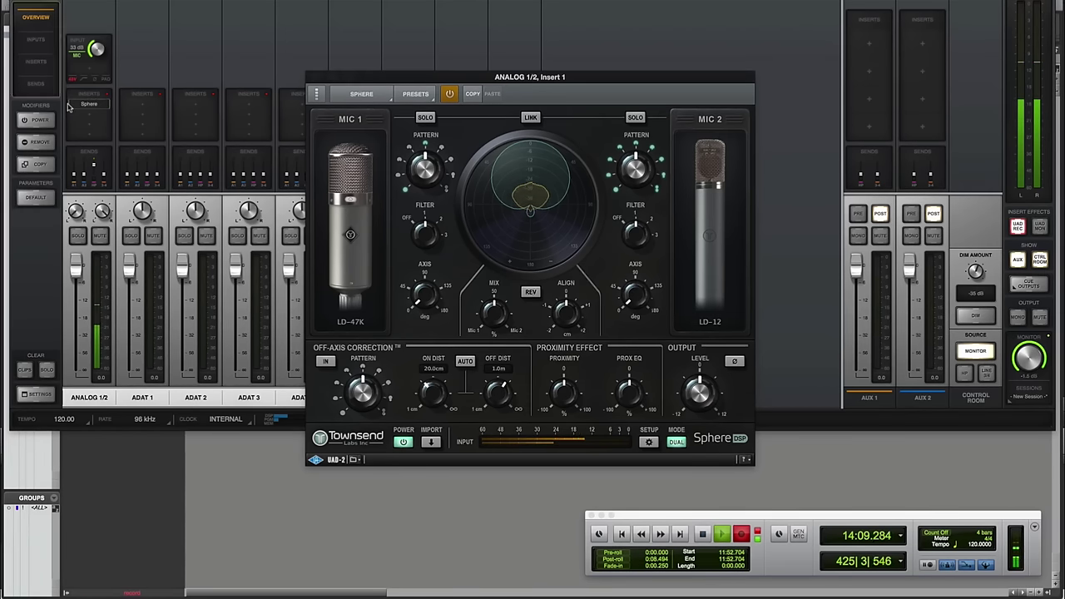
left_click(71, 105)
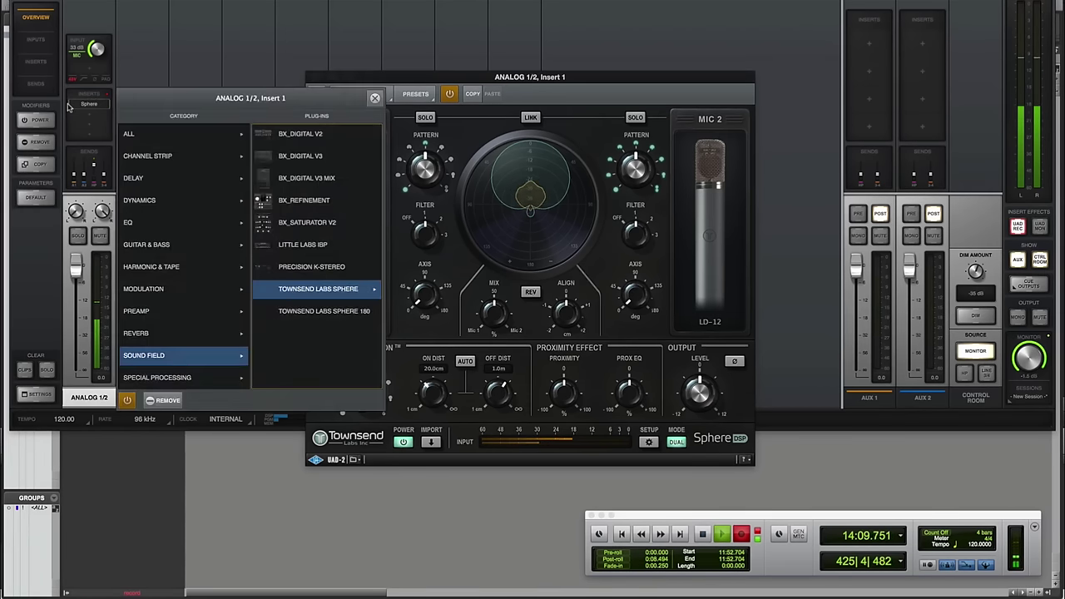
left_click(326, 311)
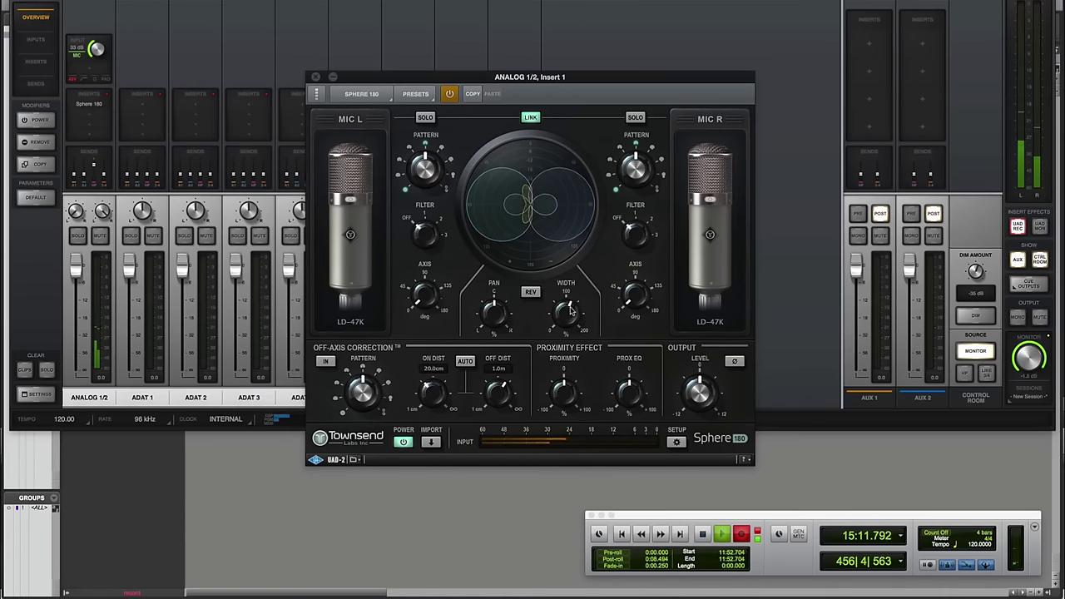
left_click_drag(571, 305, 570, 319)
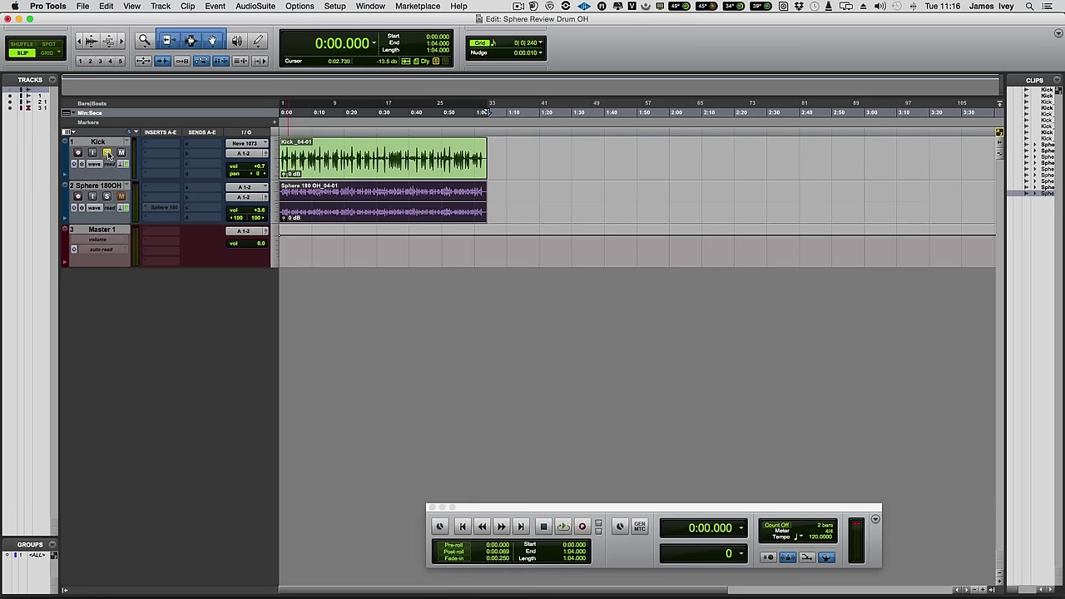
- Play the drum session from the soloed kick, toggle the Sphere 180OH solo, and bring both tracks back into the mix
key("space")
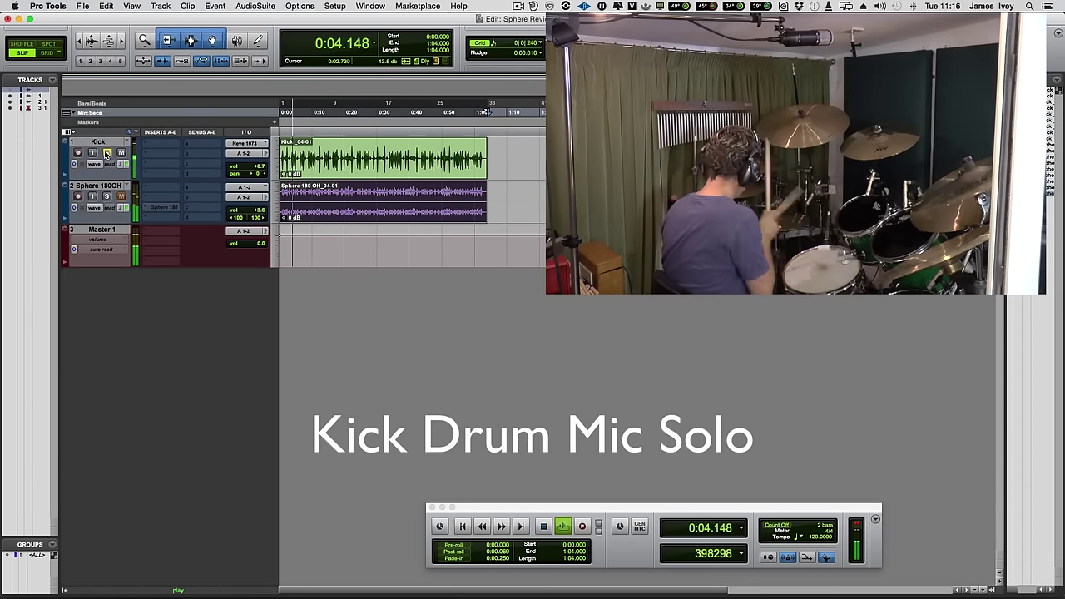
left_click(106, 196)
left_click(106, 197)
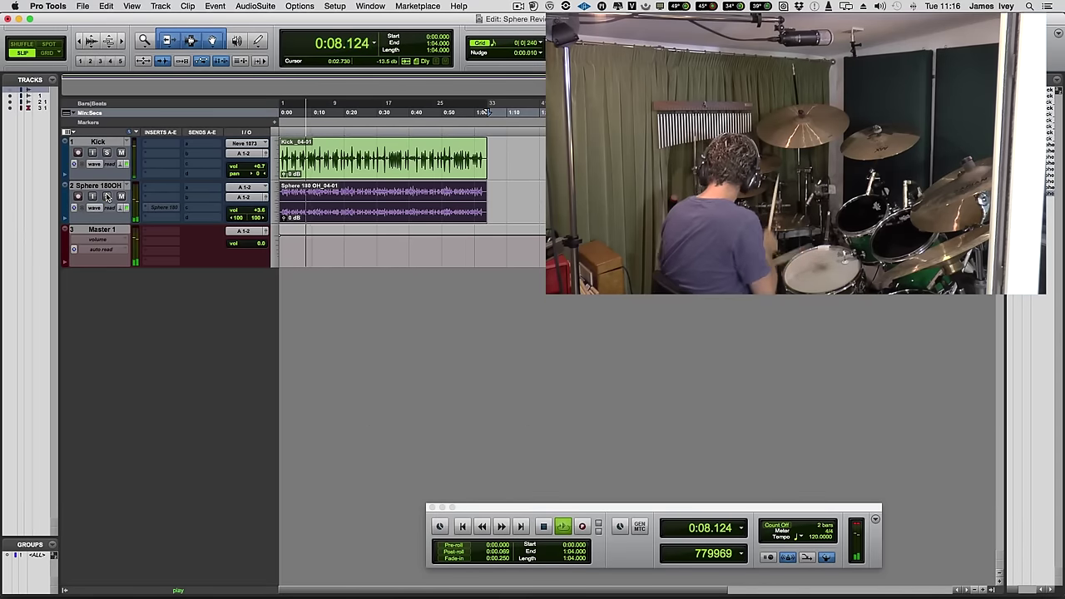
- Make the Sphere 180 insert on the Sphere 180OH track active and open the plug-in
right_click(163, 210)
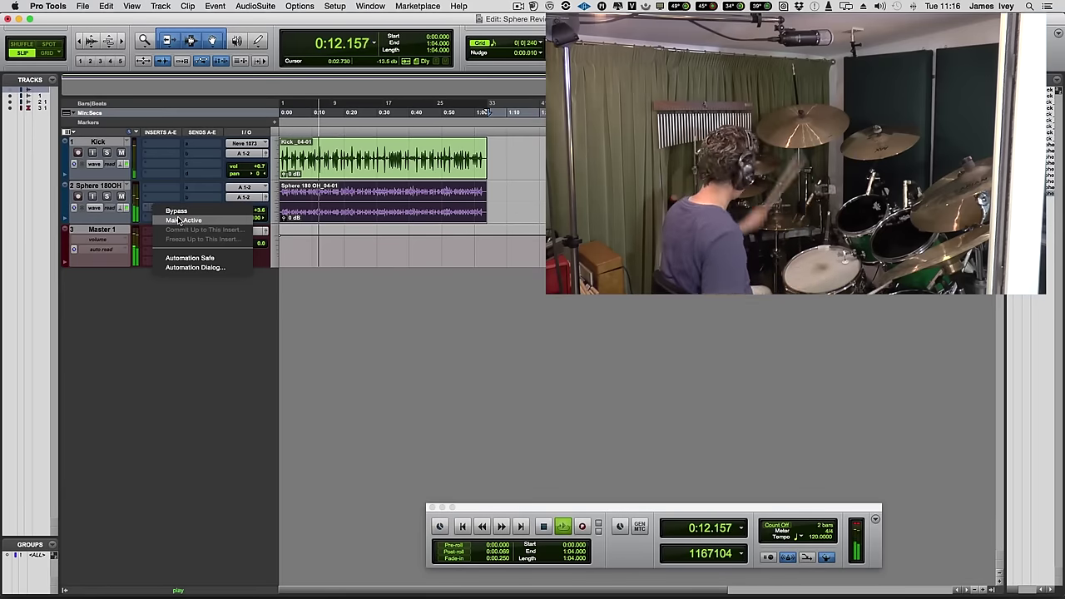
left_click(177, 221)
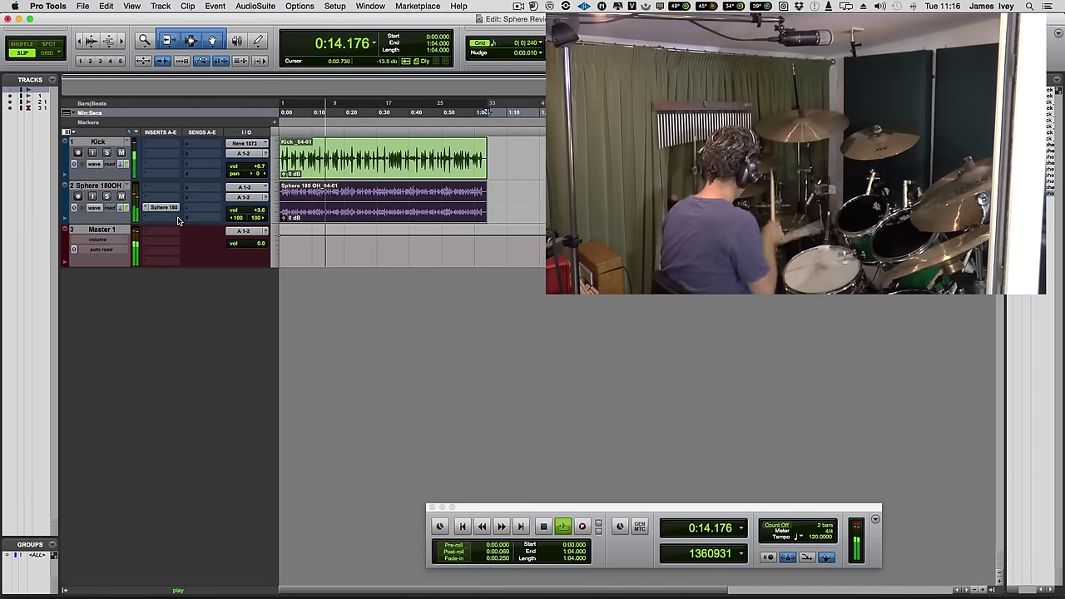
left_click(166, 208)
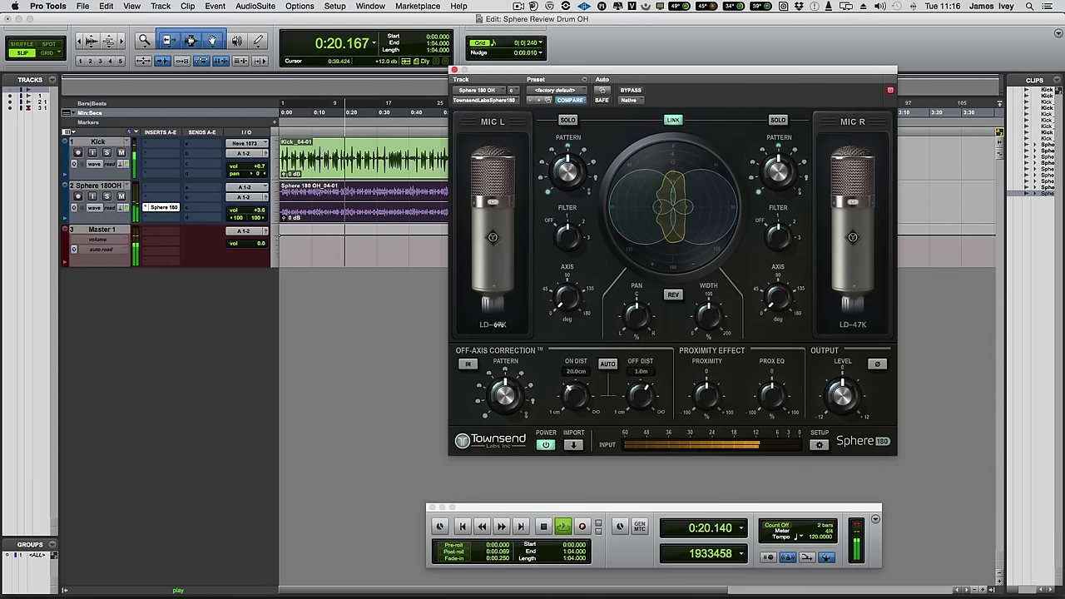
- Switch the linked overhead microphones to the large condenser LD-49K, trying its width and polar pattern controls
left_click(498, 325)
left_click(556, 354)
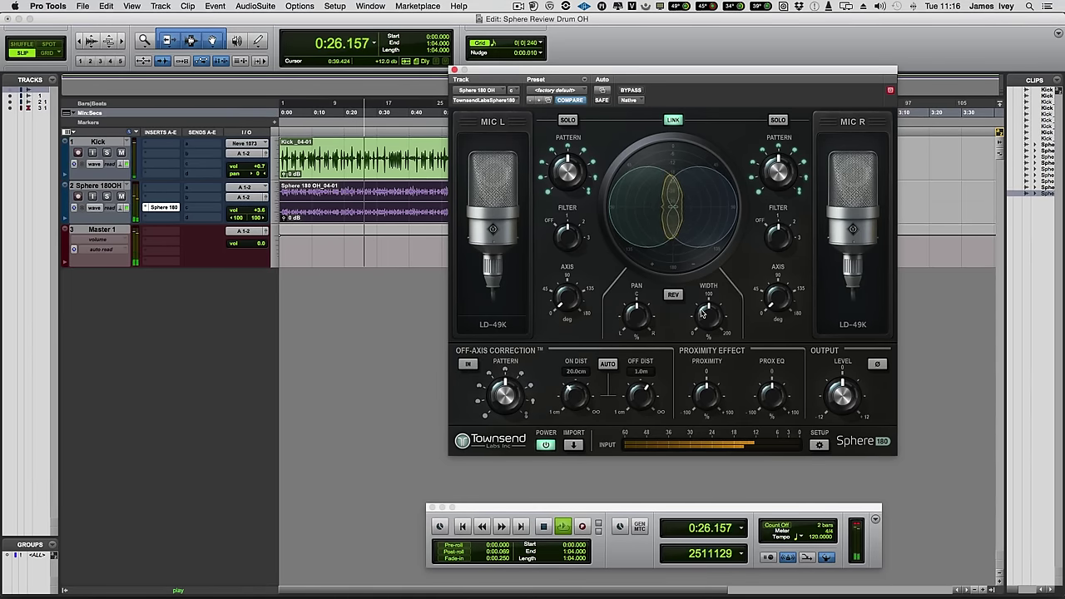
mouse_move(708, 314)
left_mouse_down()
mouse_move(706, 363)
mouse_move(708, 320)
left_mouse_up()
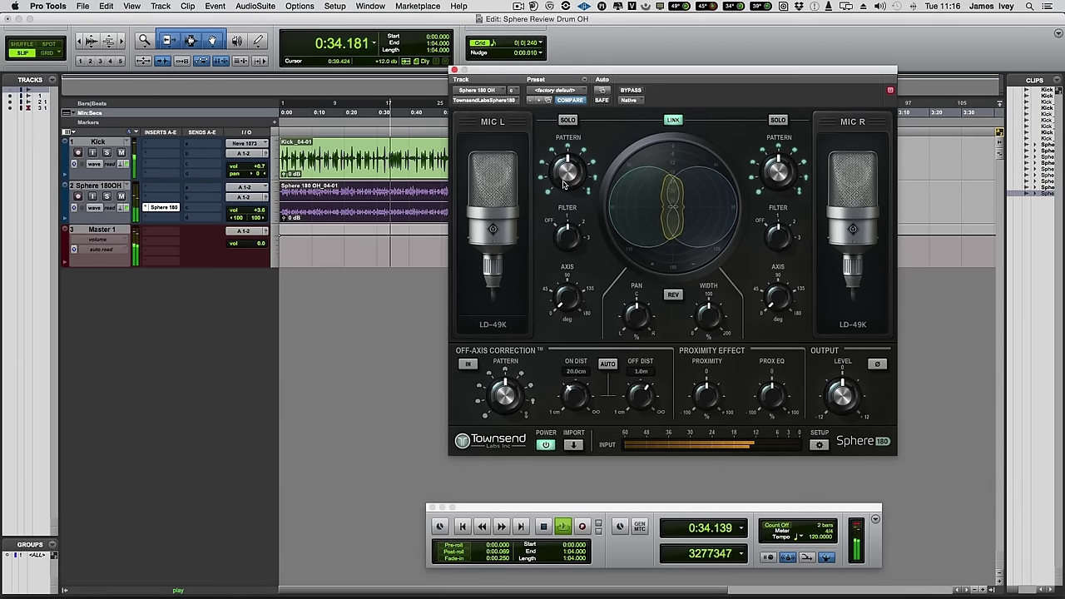
mouse_move(565, 200)
mouse_move(564, 200)
left_mouse_down()
mouse_move(566, 225)
mouse_move(569, 195)
left_mouse_up()
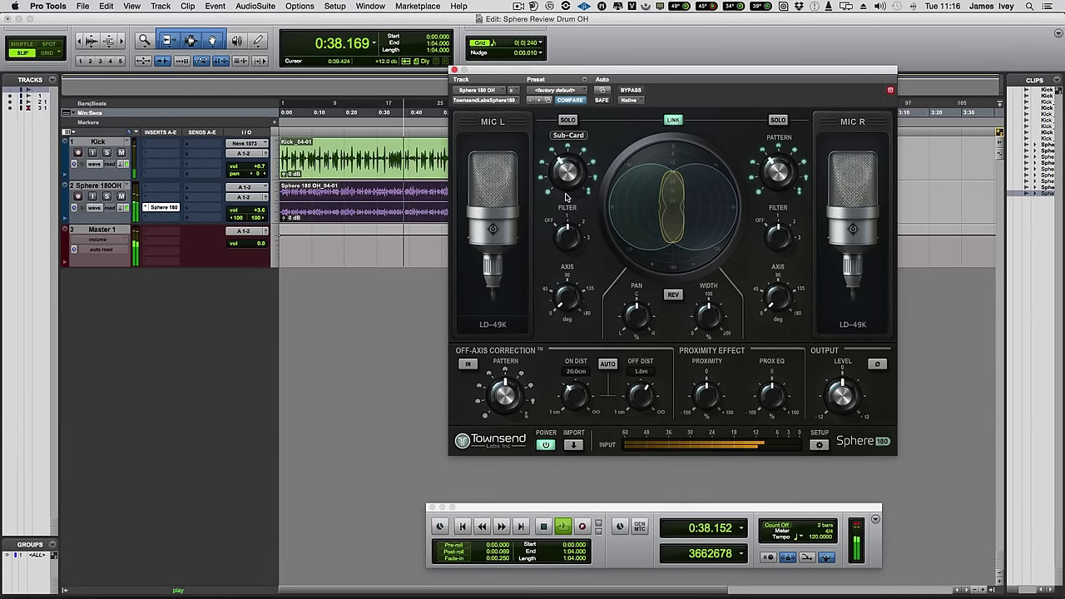
- Audition the large condenser models LD-67, LD-87 and LD-87 Mod in turn on the drum overheads
left_click(491, 332)
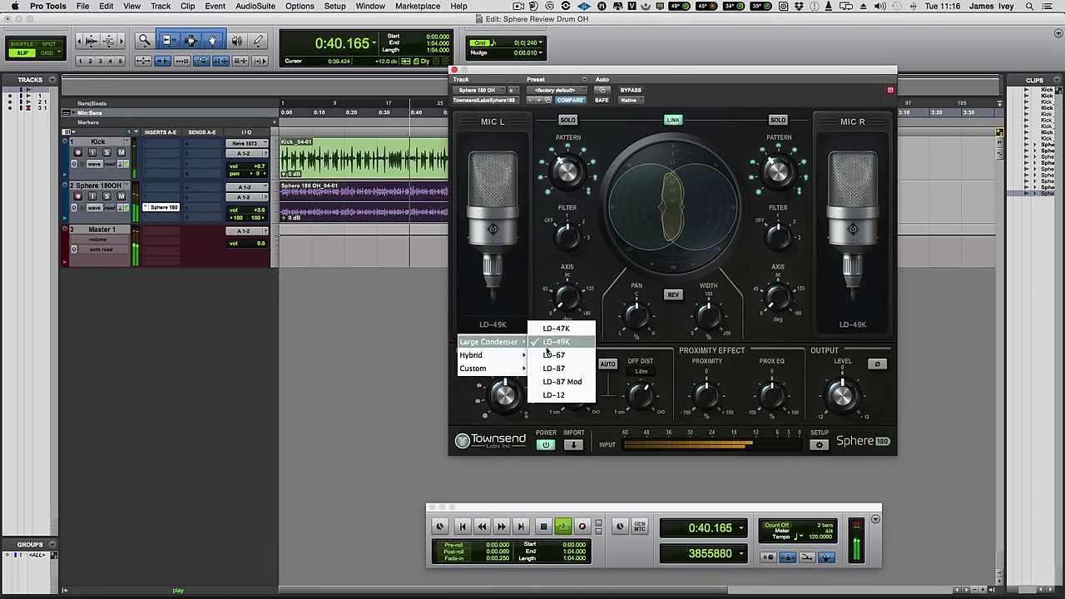
left_click(549, 353)
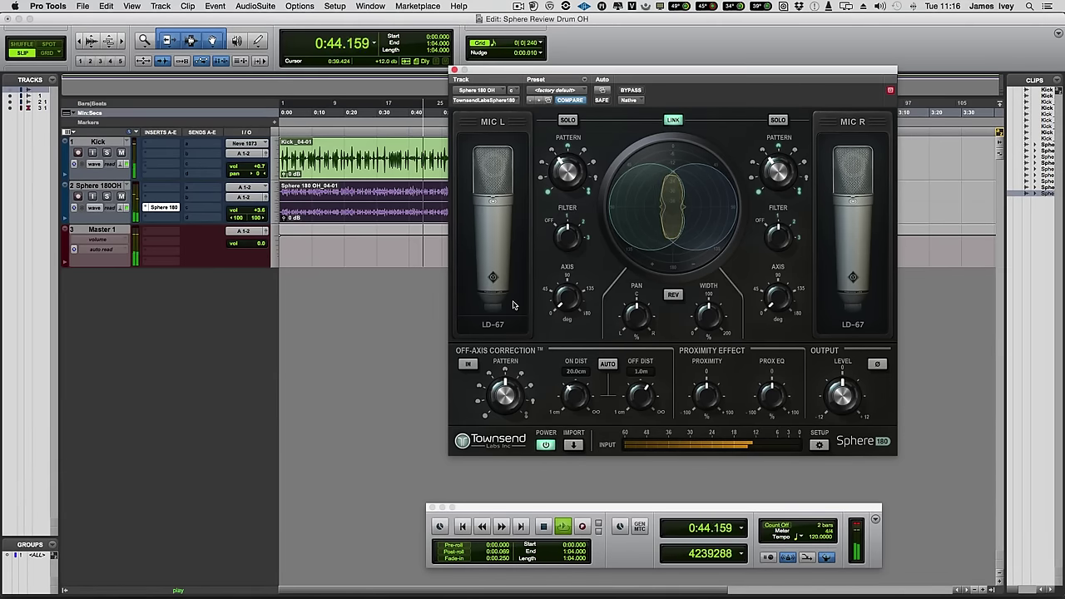
left_click(508, 332)
left_click(554, 355)
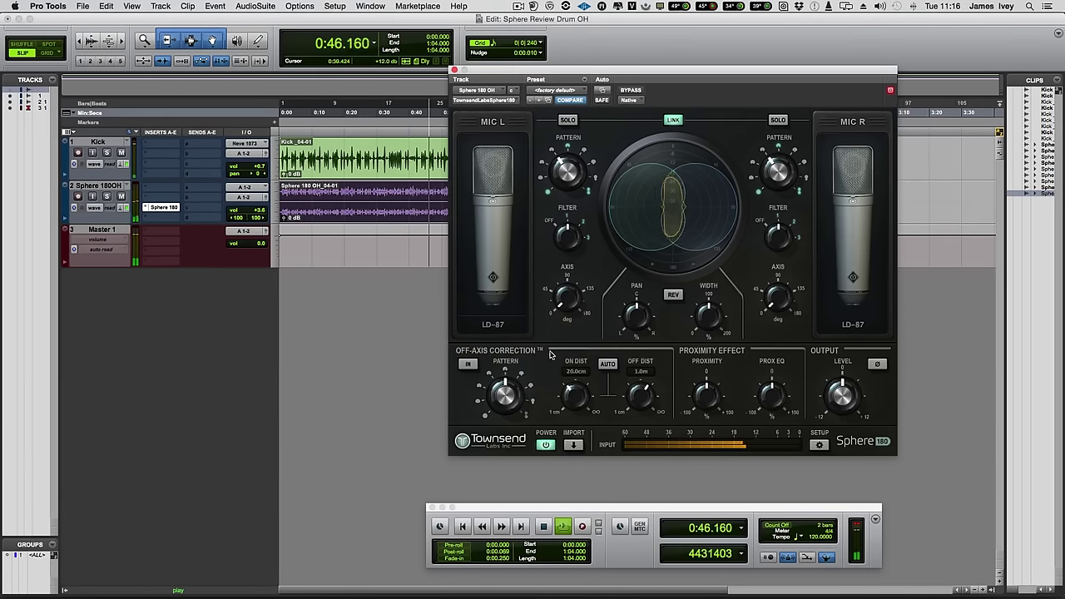
left_click(515, 336)
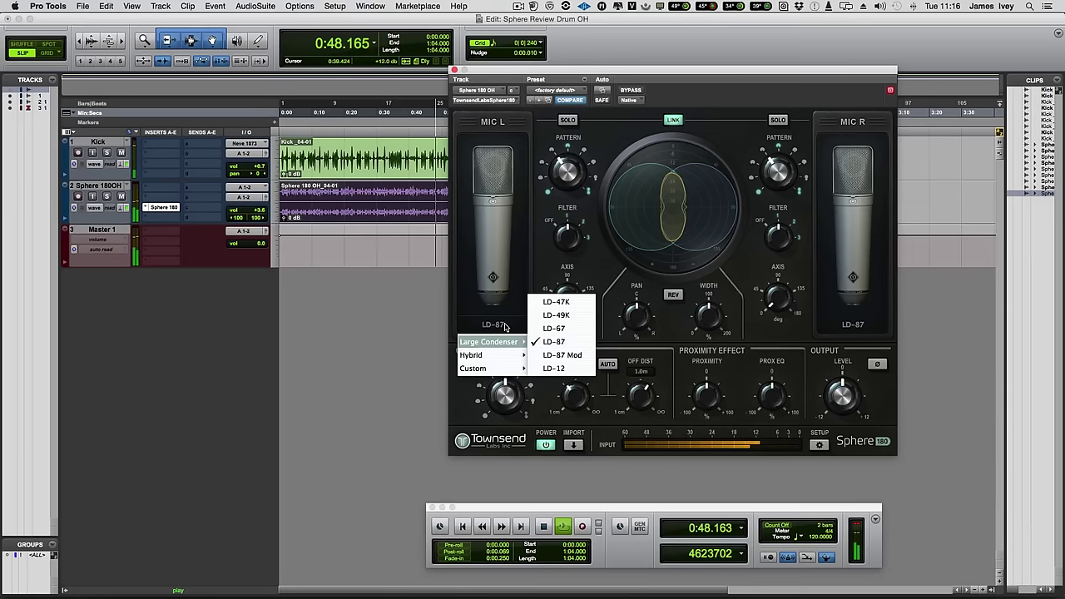
left_click(563, 358)
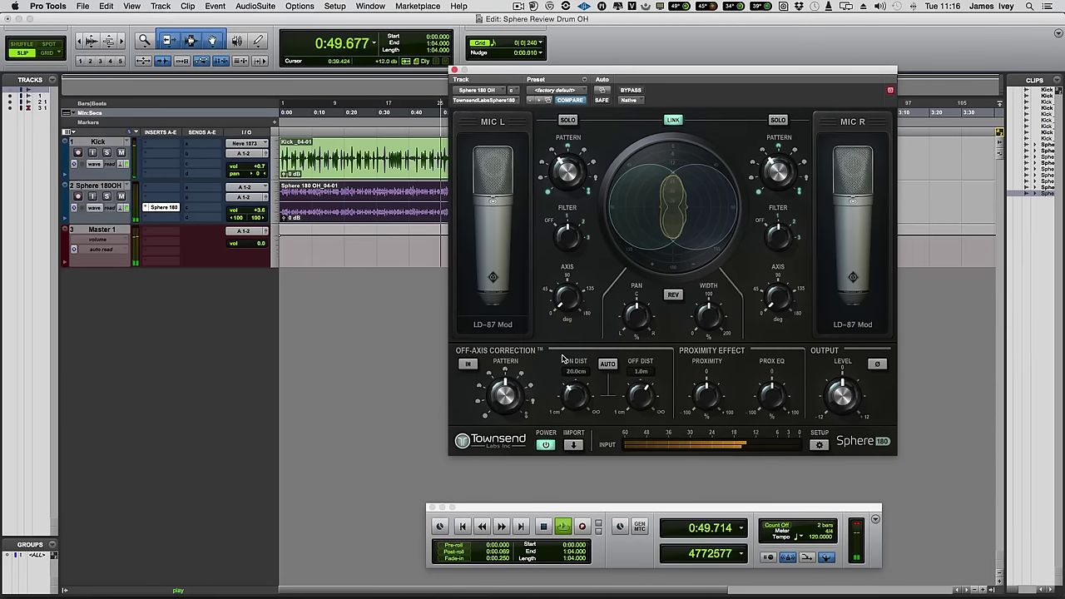
- Switch the overhead microphones to the large condenser LD-12 and try changing its polar pattern
left_click(503, 326)
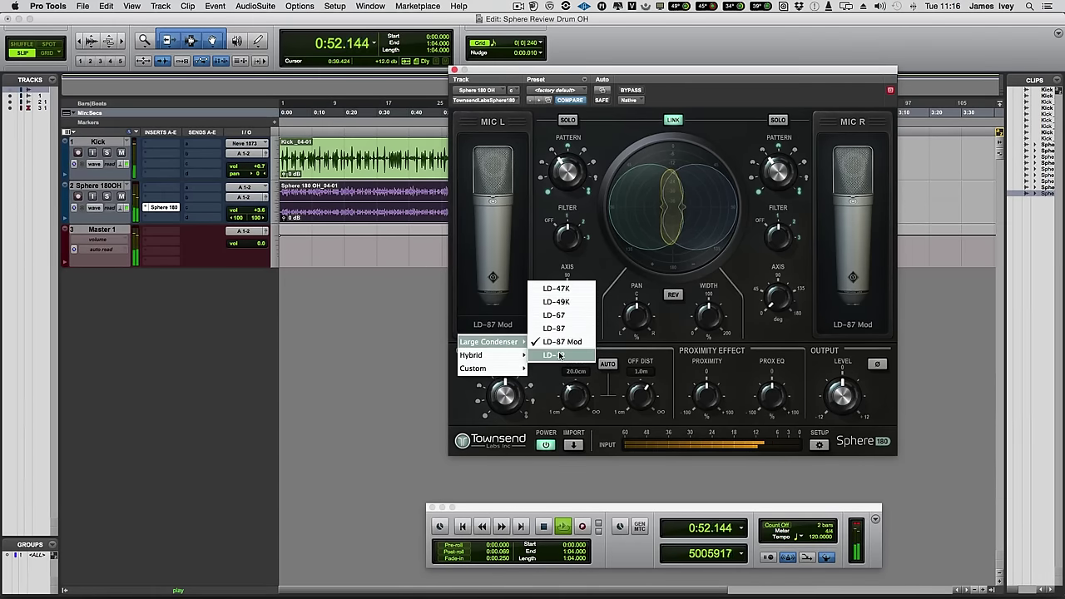
left_click(559, 355)
mouse_move(564, 172)
left_mouse_down()
mouse_move(562, 119)
mouse_move(563, 188)
mouse_move(562, 176)
left_mouse_up()
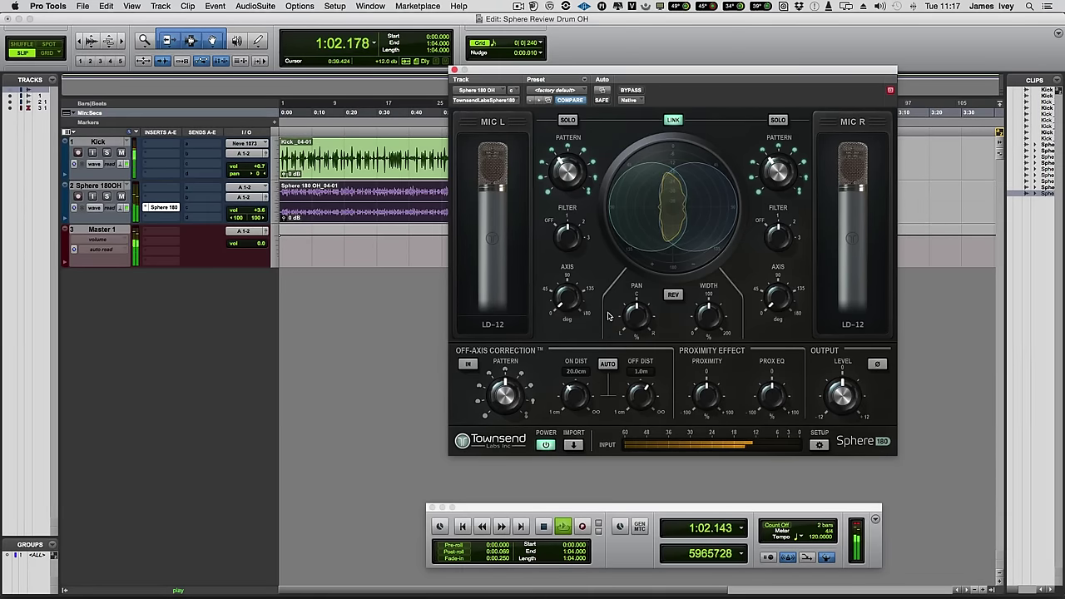
- Audition the hybrid models SD-451, RB-4038 and DN-57 in turn on the drum overheads
left_click(499, 326)
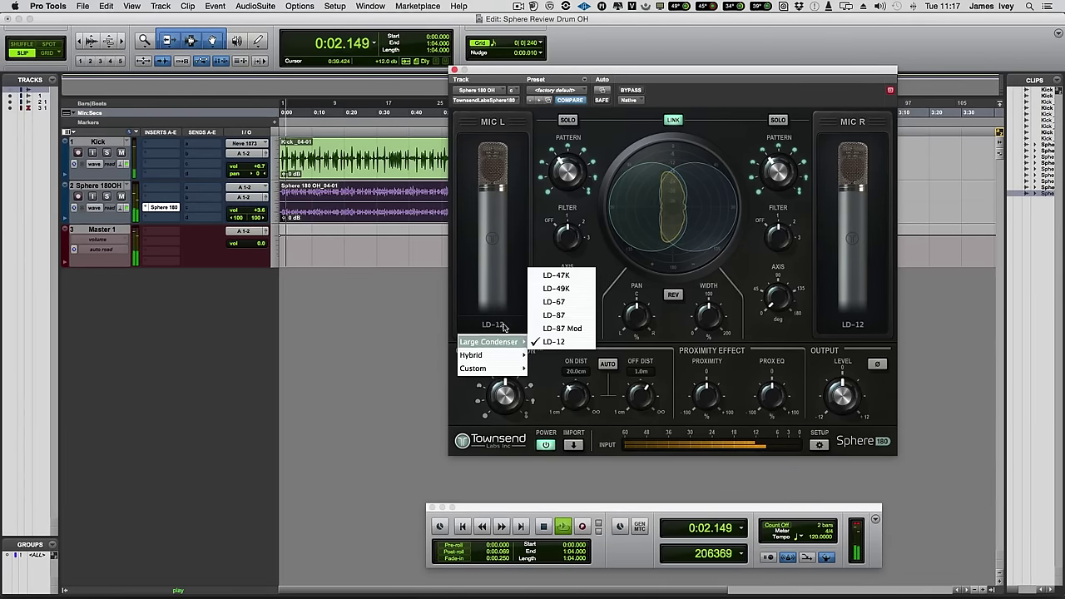
mouse_move(512, 355)
left_click(557, 329)
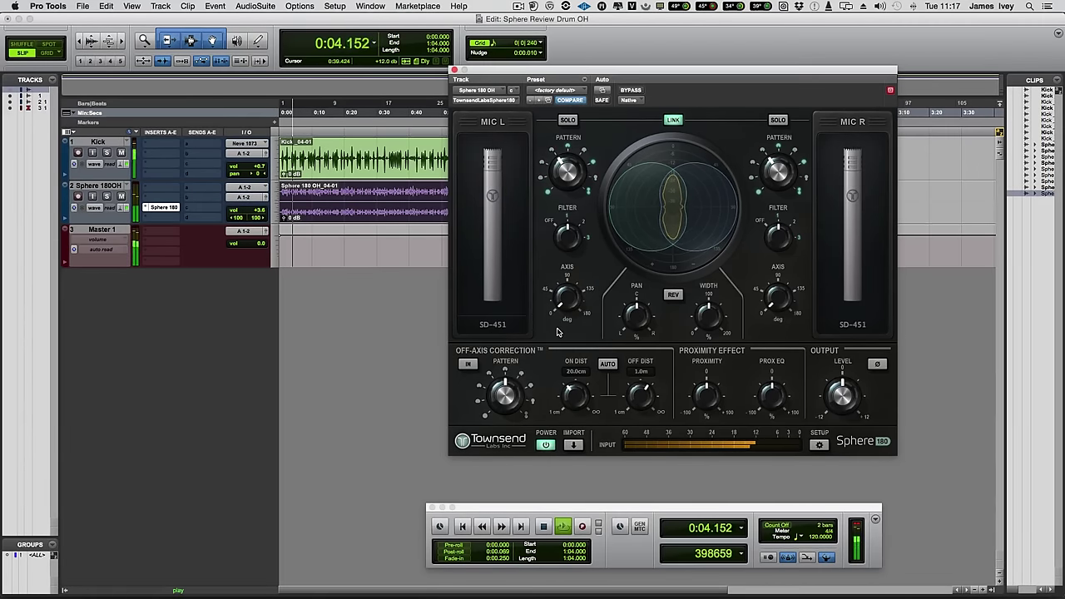
left_click(499, 326)
left_click(554, 343)
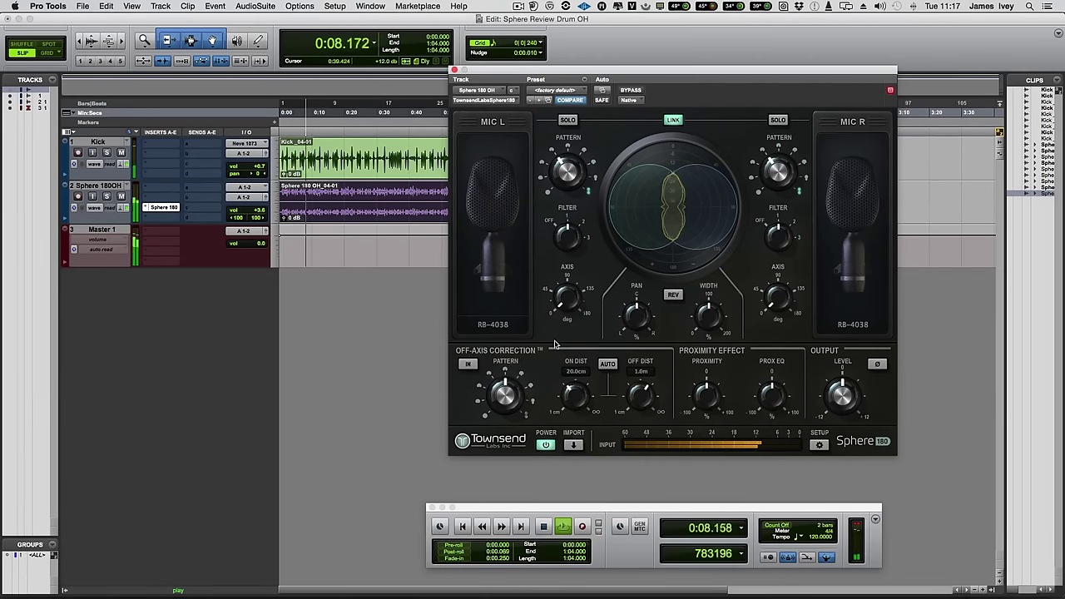
left_click(509, 329)
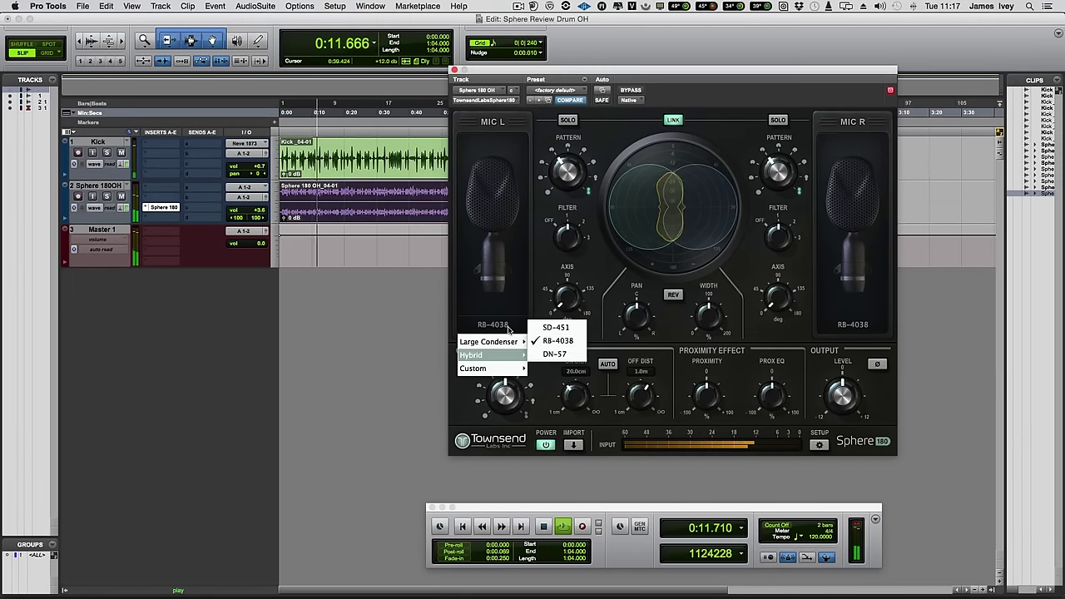
left_click(555, 354)
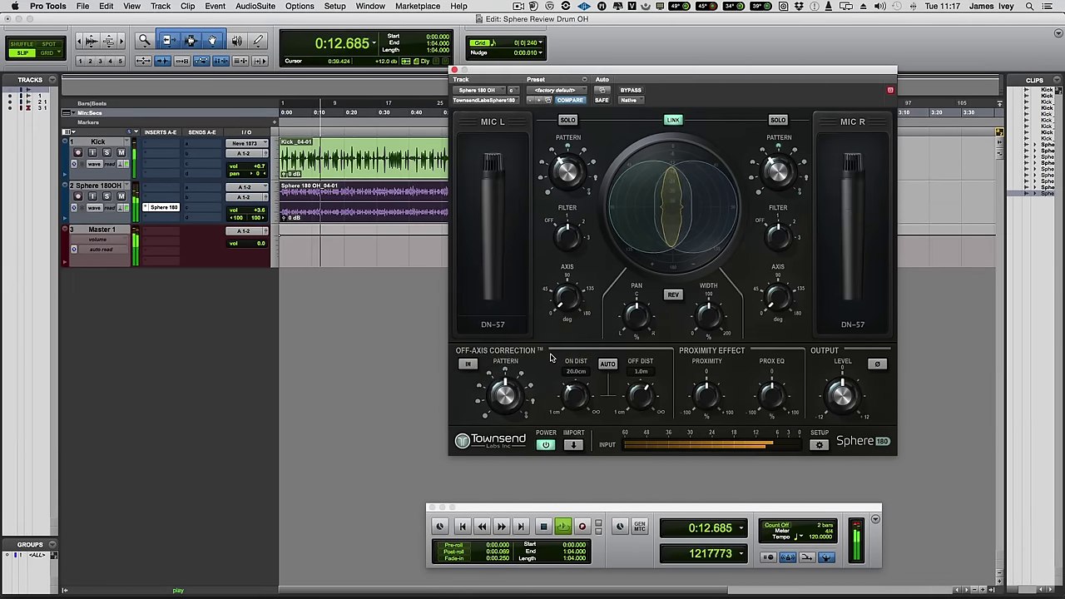
- Audition the custom Sphere Linear model on the drum overheads
left_click(498, 327)
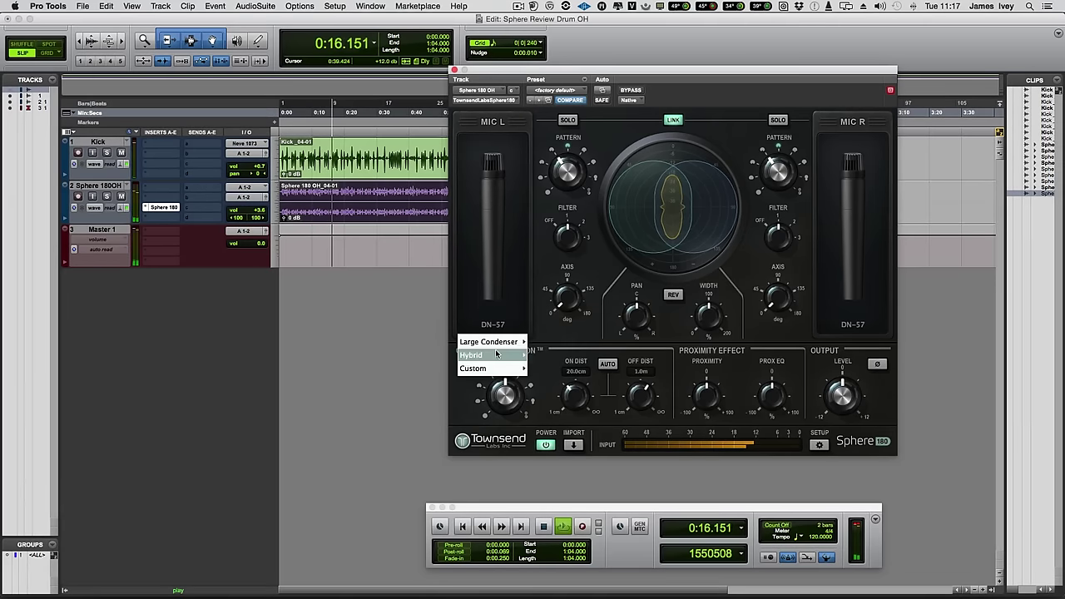
mouse_move(495, 341)
left_click(560, 342)
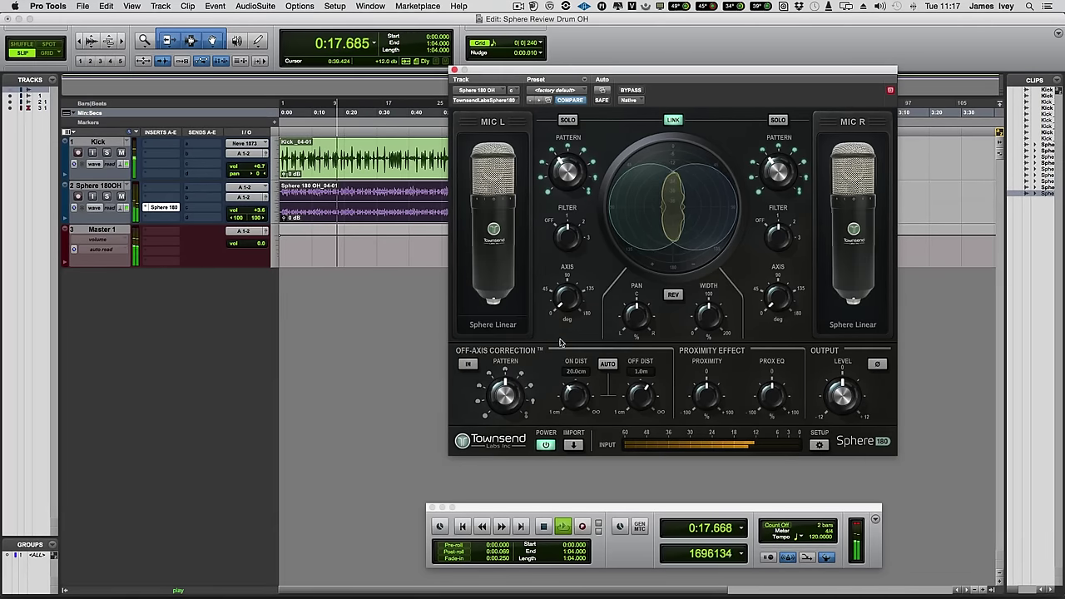
- Return the overhead microphones to the large condenser LD-12 and try its pattern and filter controls
left_click(511, 327)
mouse_move(507, 342)
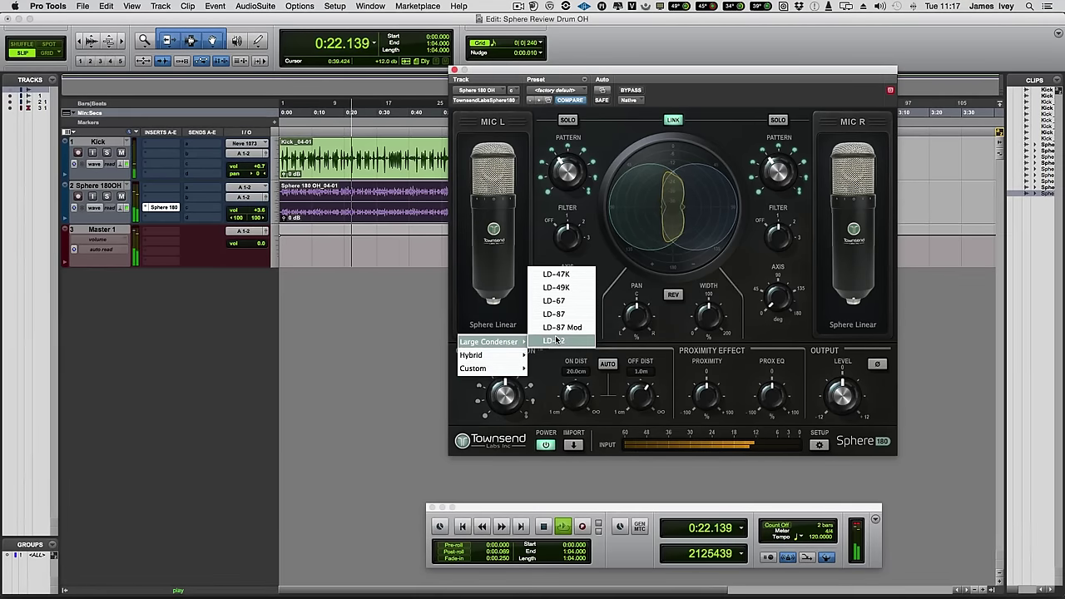
left_click(555, 340)
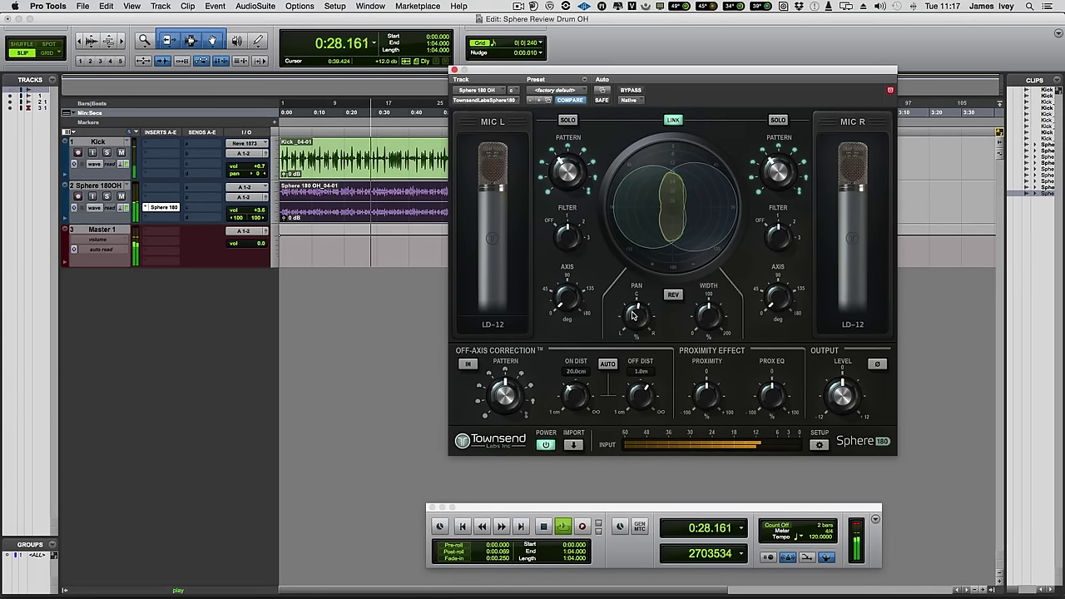
mouse_move(557, 175)
left_mouse_down()
mouse_move(560, 183)
mouse_move(562, 165)
left_mouse_up()
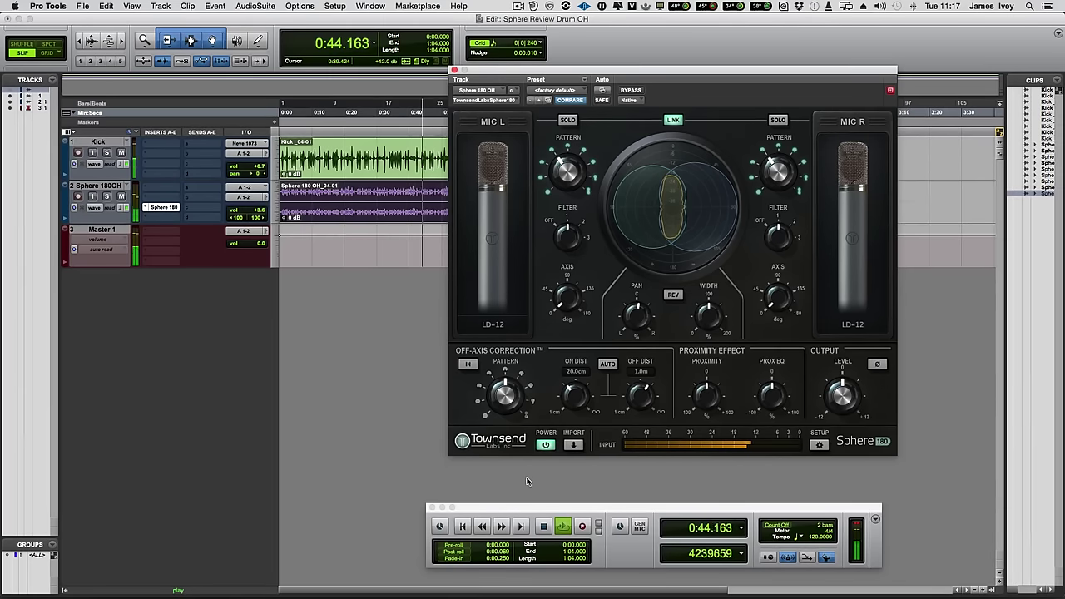
left_click_drag(566, 253, 566, 219)
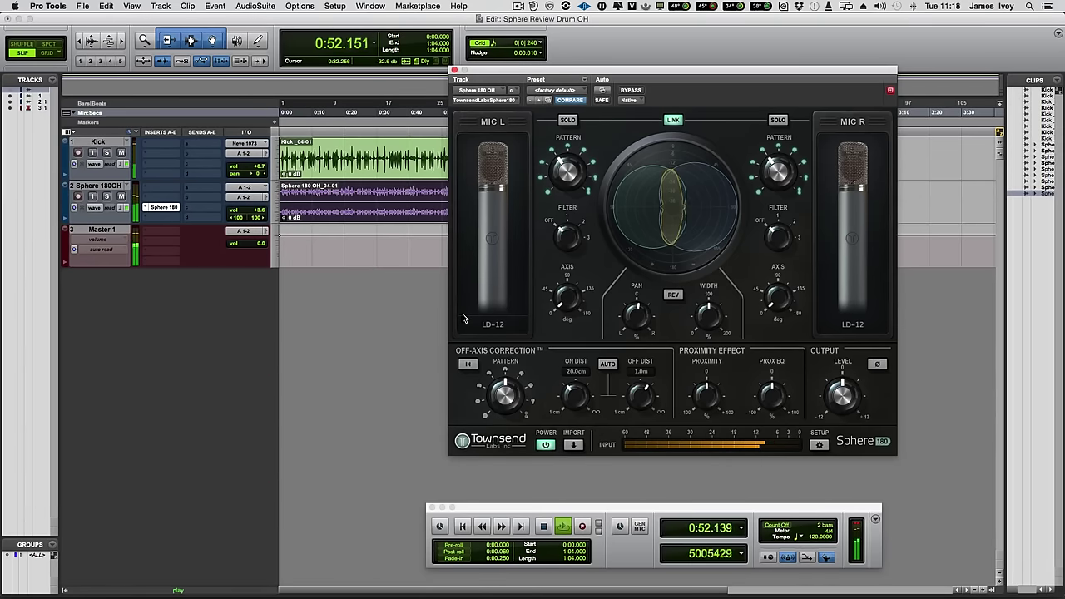
- Unlink the two Sphere 180 microphones, setting Mic L to the hybrid SD-451 and Mic R to the large condenser LD-47K
left_click(673, 121)
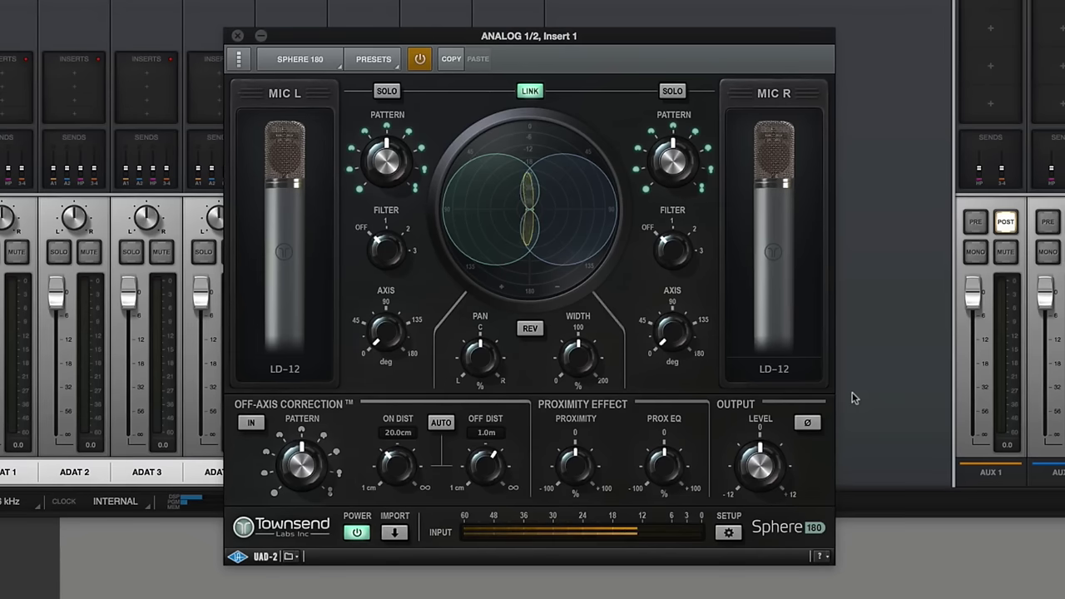
left_click(527, 92)
left_click(284, 371)
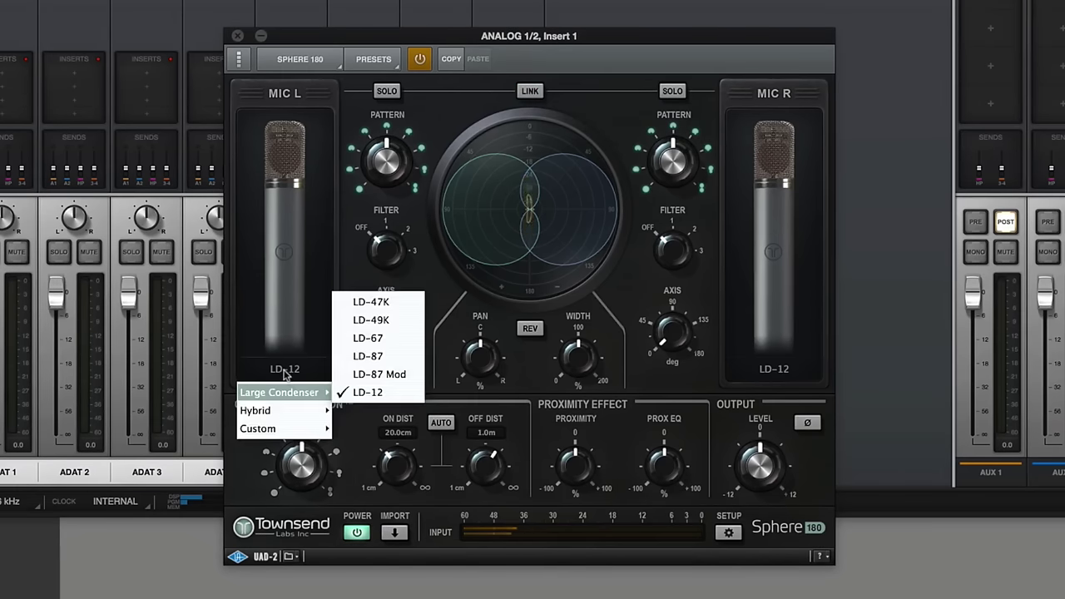
mouse_move(283, 410)
left_click(360, 374)
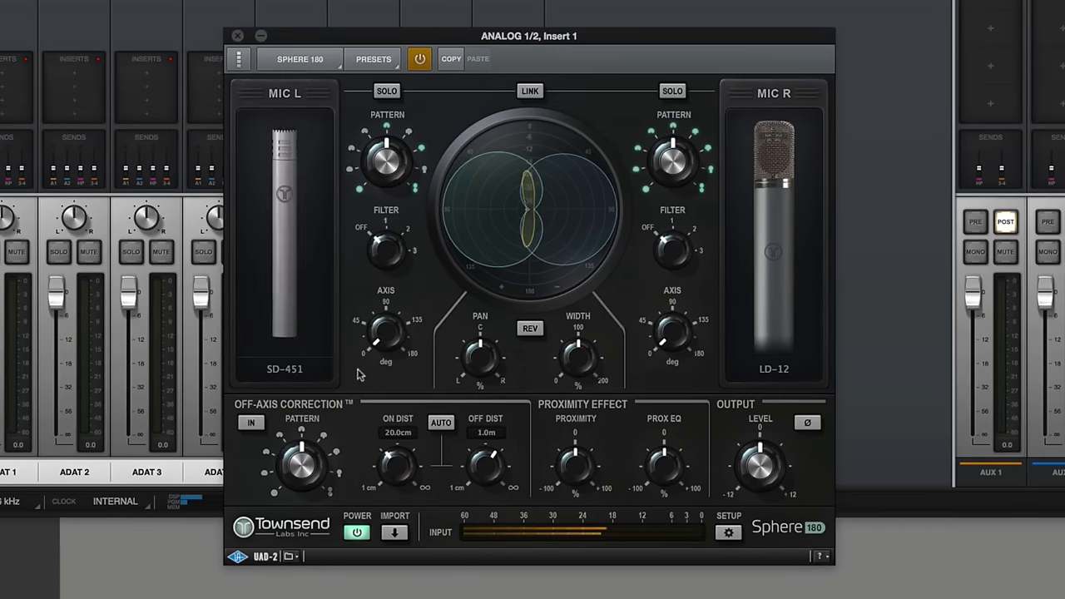
left_click(773, 370)
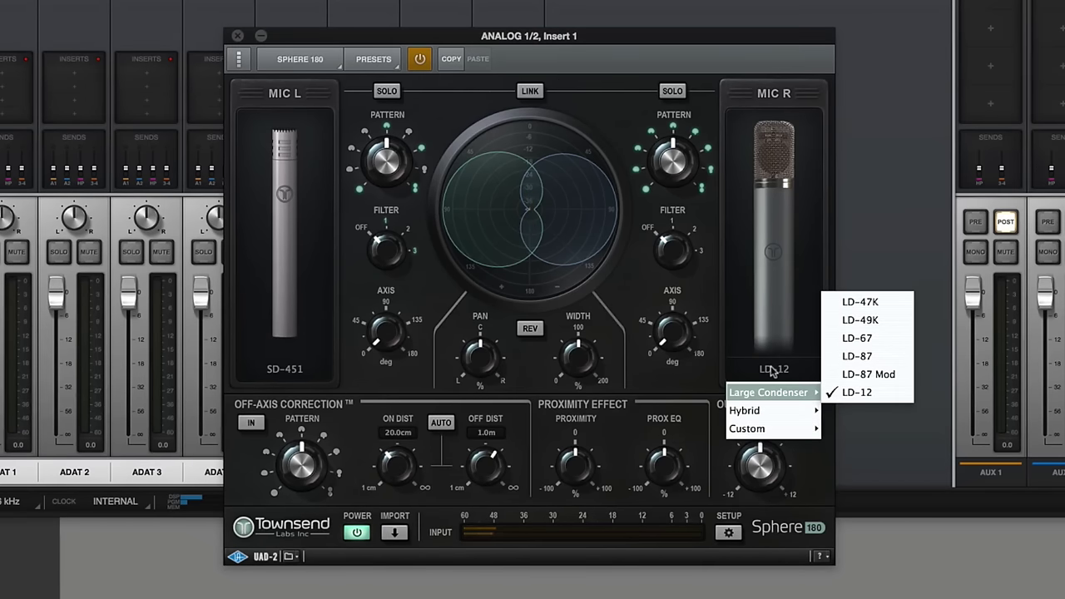
left_click(862, 305)
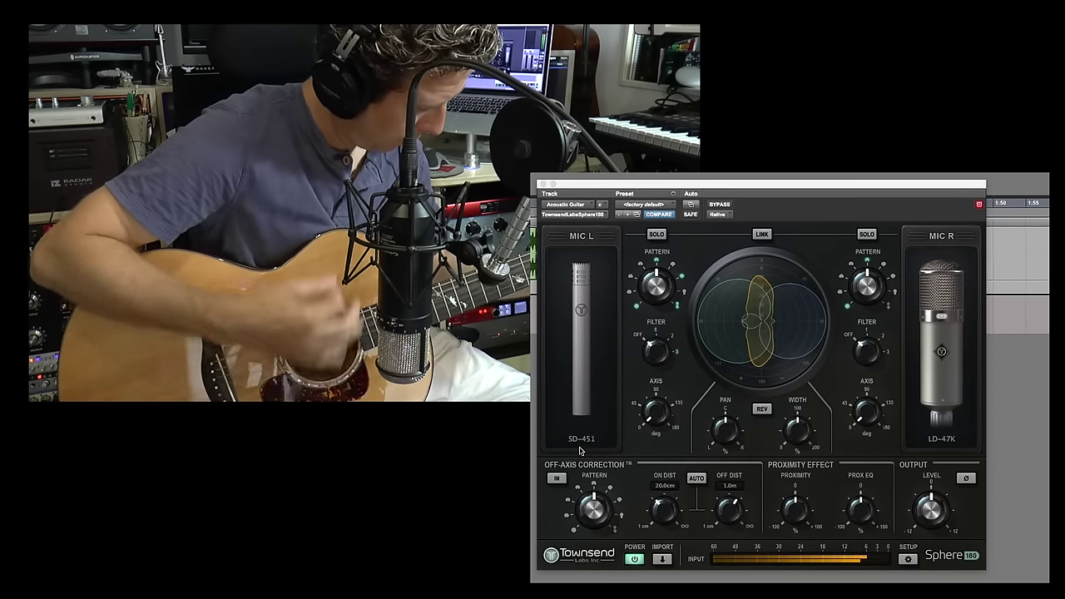
- Audition the large condenser models LD-49K, LD-67 and LD-12 in turn as Mic R on the acoustic guitar
left_click(943, 439)
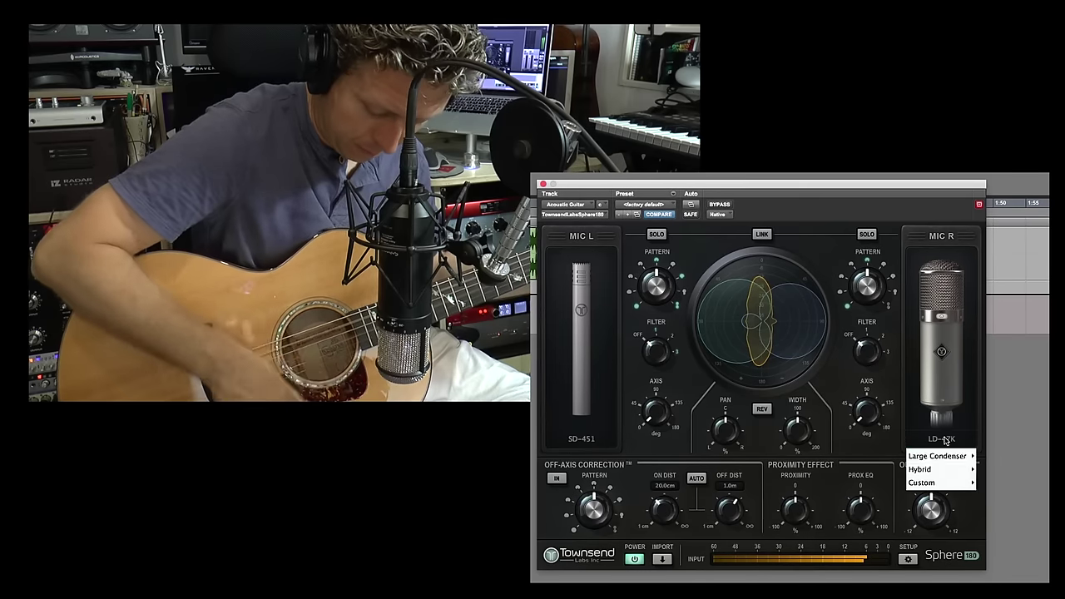
mouse_move(948, 451)
left_click(992, 467)
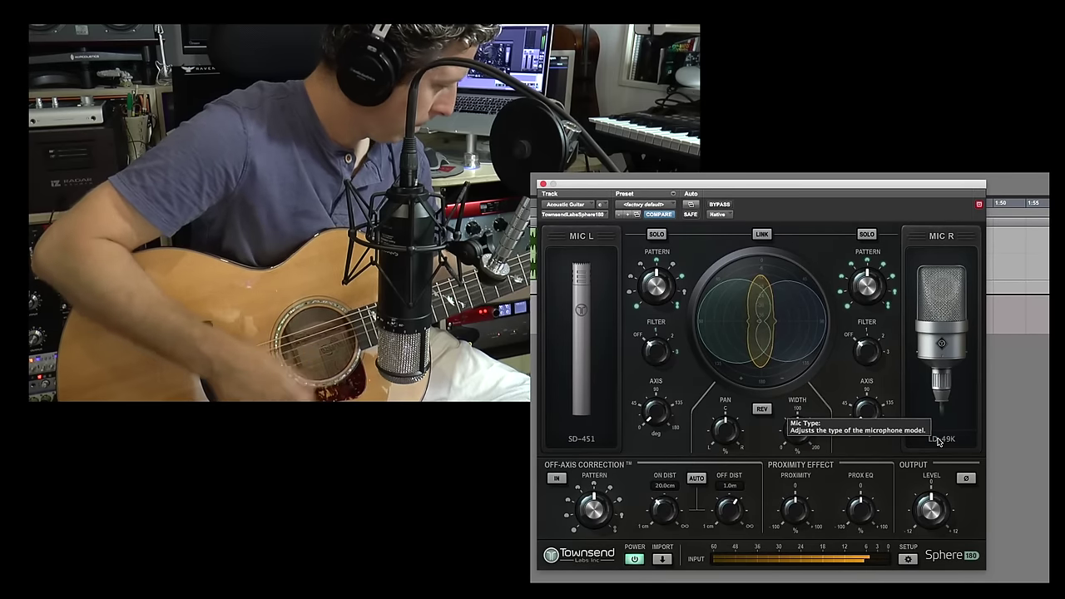
left_click(938, 441)
mouse_move(944, 449)
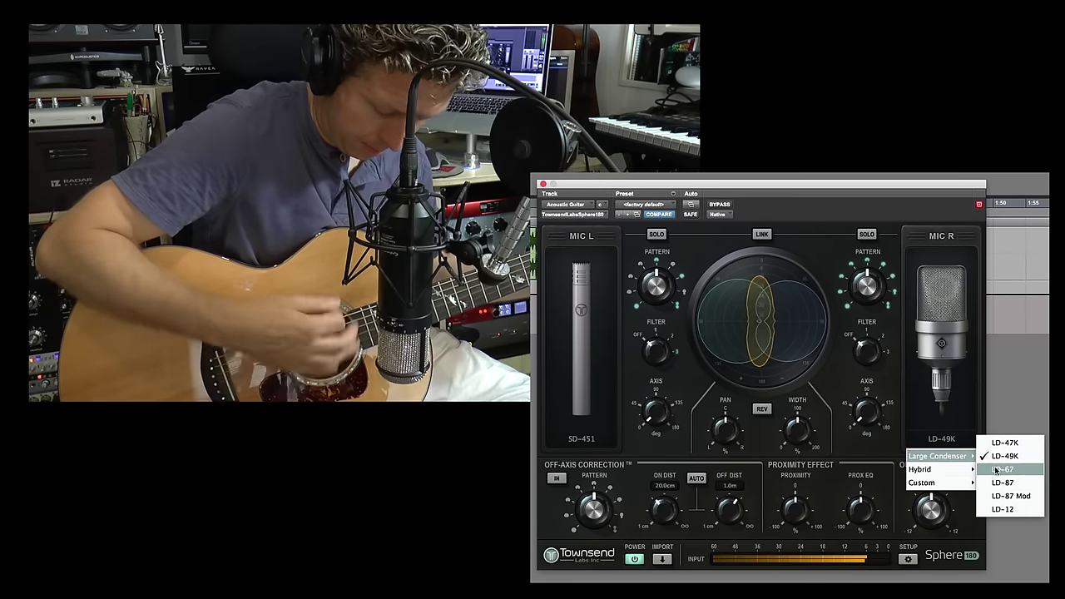
left_click(995, 470)
left_click(943, 440)
mouse_move(945, 456)
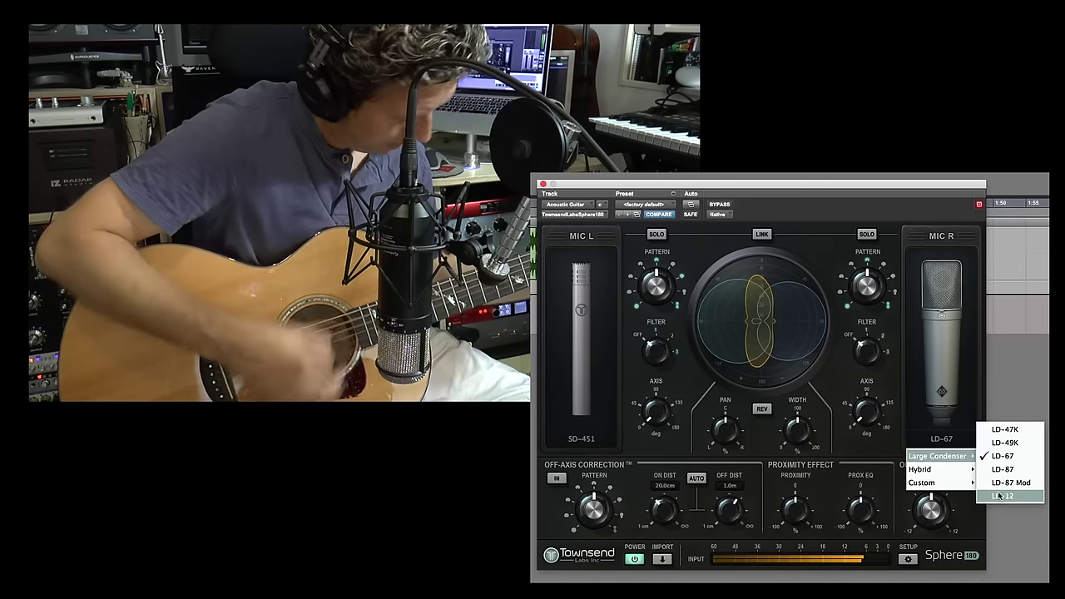
left_click(999, 496)
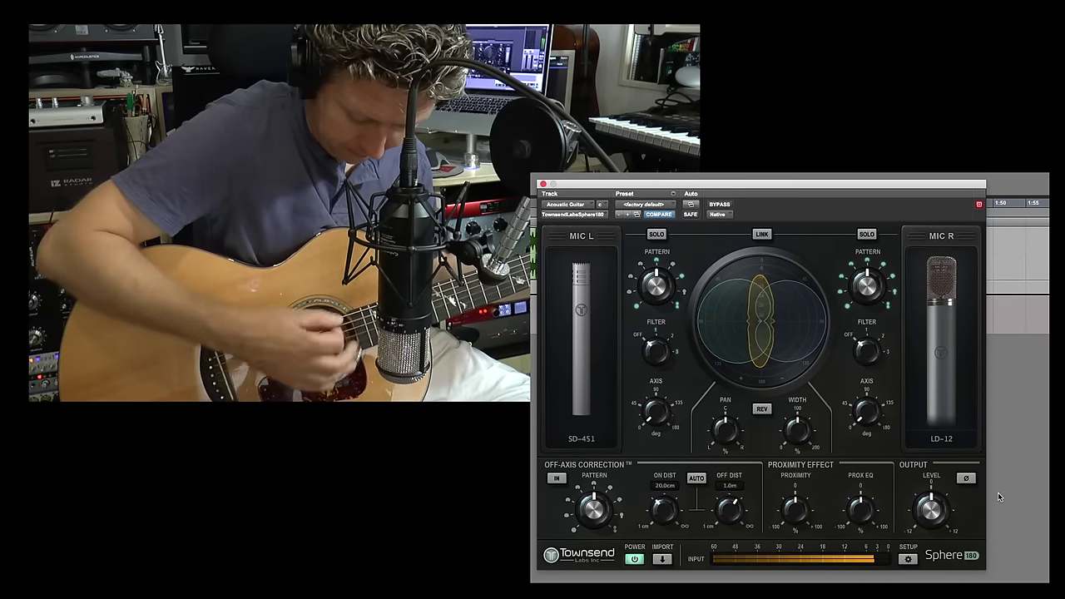
- Set Mic R to the hybrid model RB-4038
left_click(938, 441)
mouse_move(936, 469)
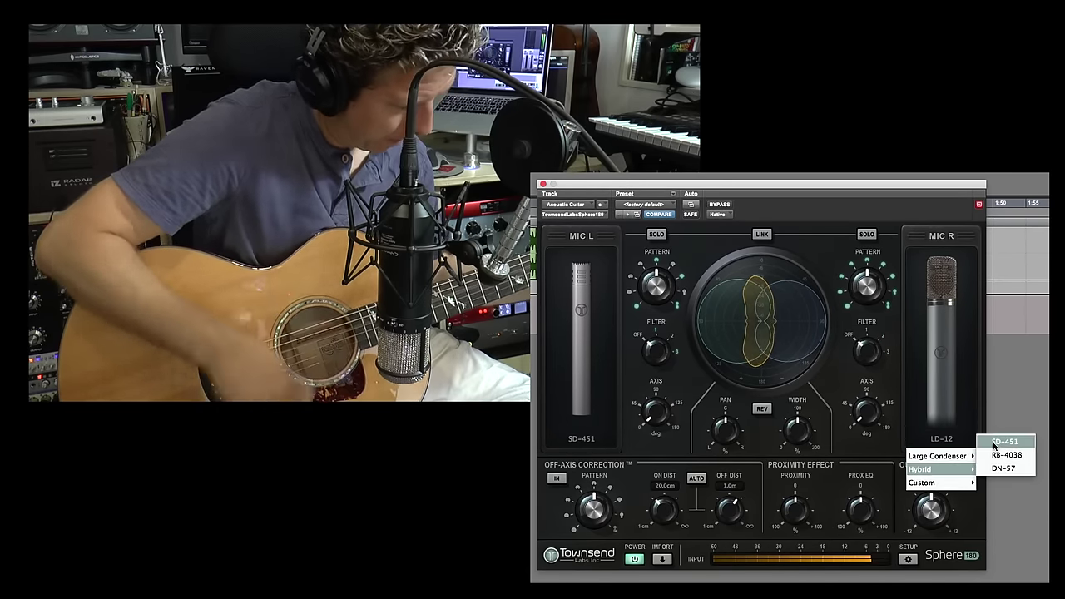
left_click(1003, 455)
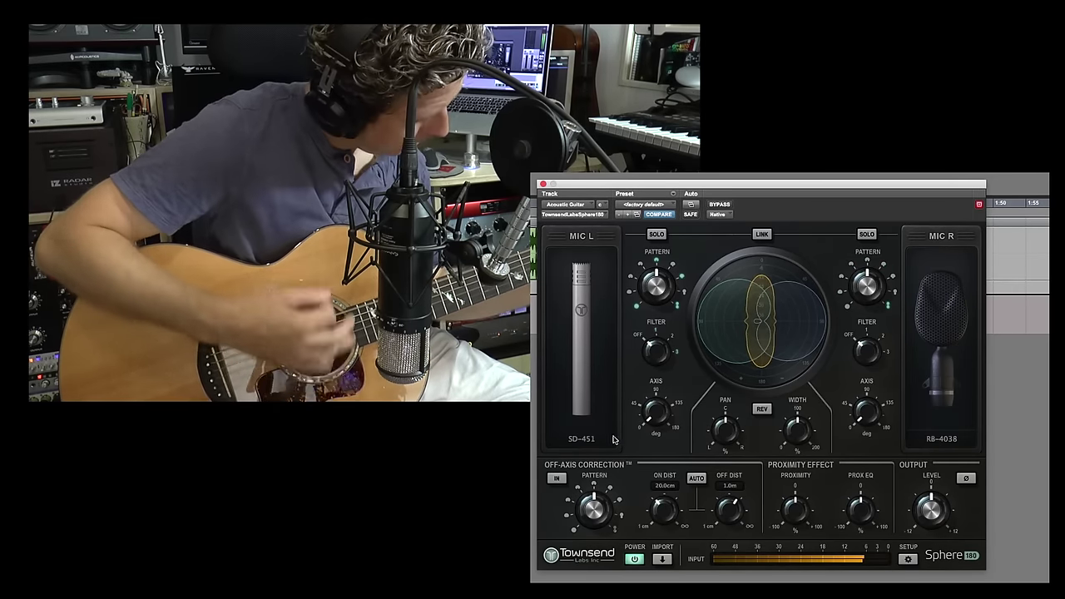
- Audition the large condensers LD-47K and LD-67 as Mic L, finishing with the LD-12
left_click(588, 442)
mouse_move(587, 457)
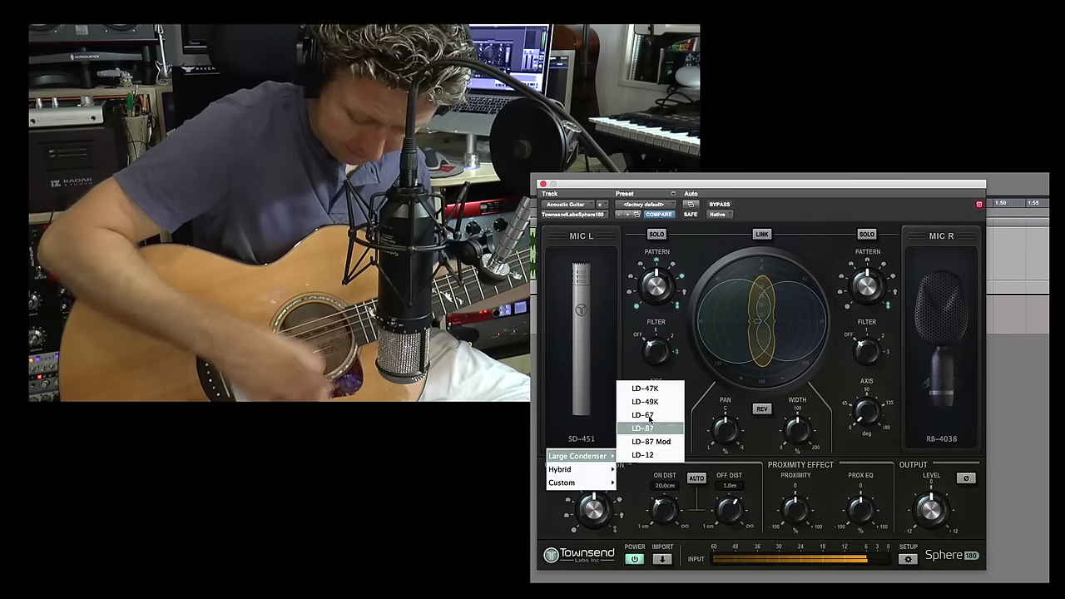
left_click(647, 388)
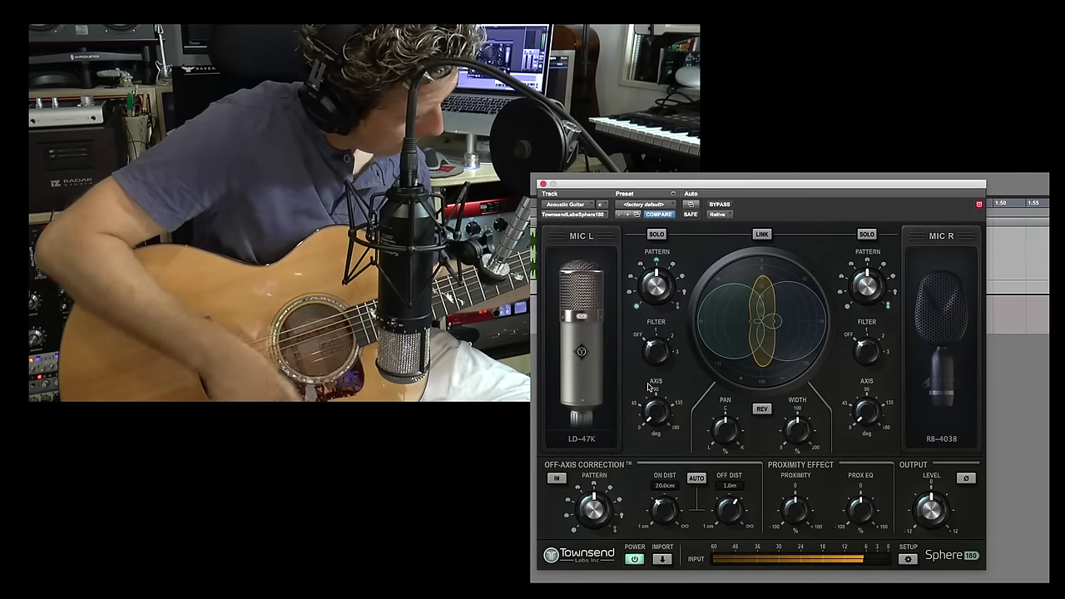
left_click(589, 441)
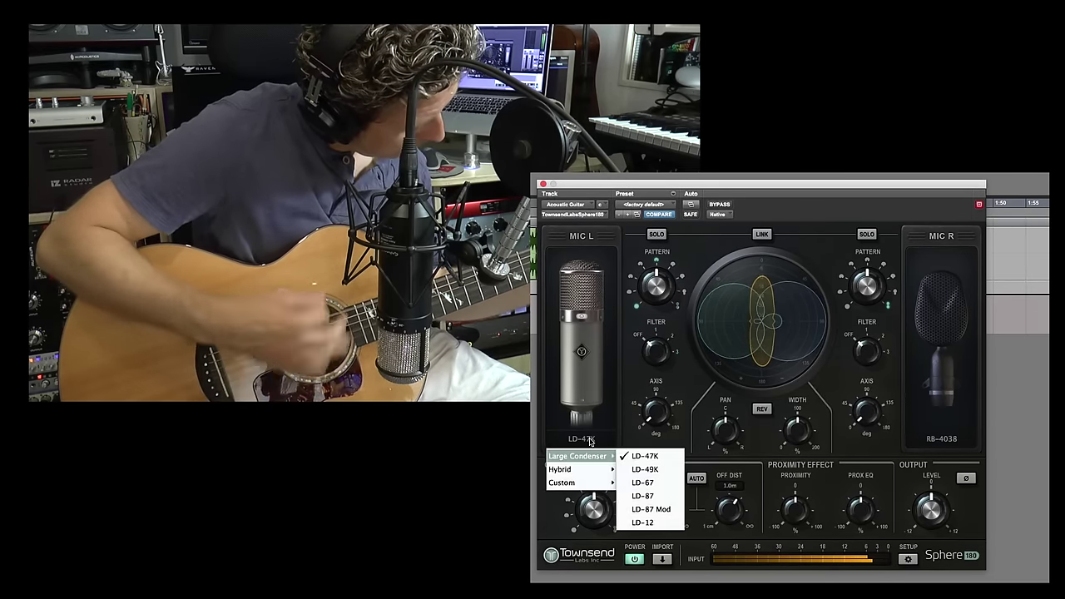
left_click(645, 483)
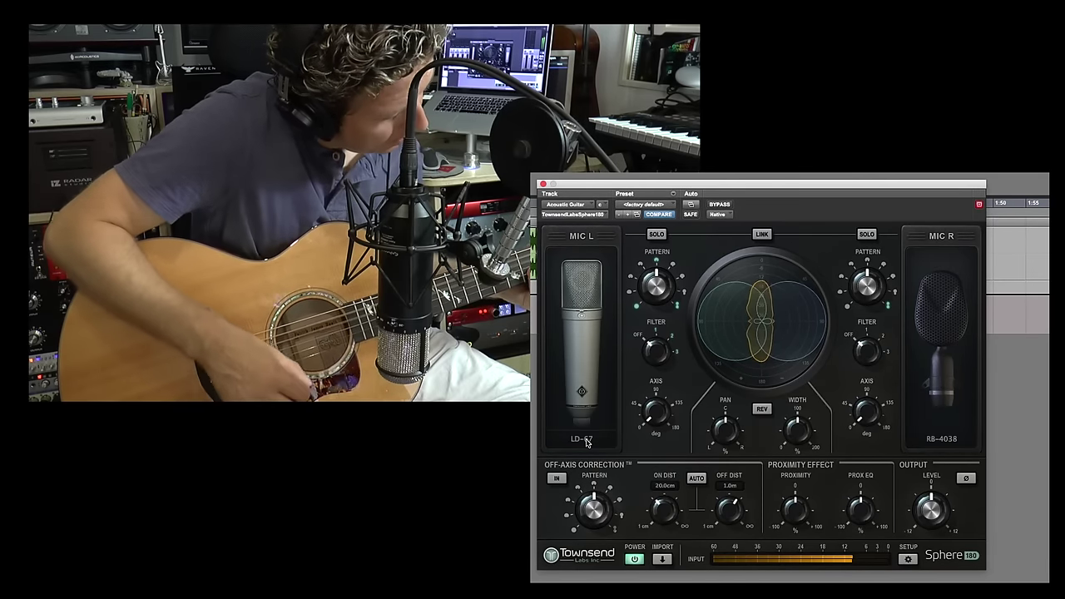
left_click(586, 443)
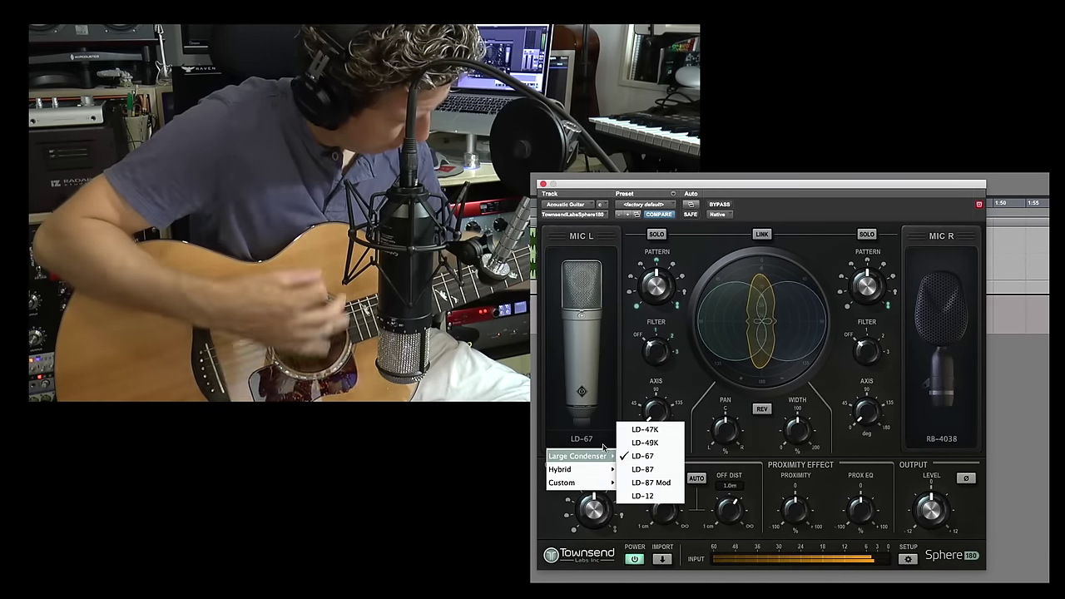
left_click(643, 496)
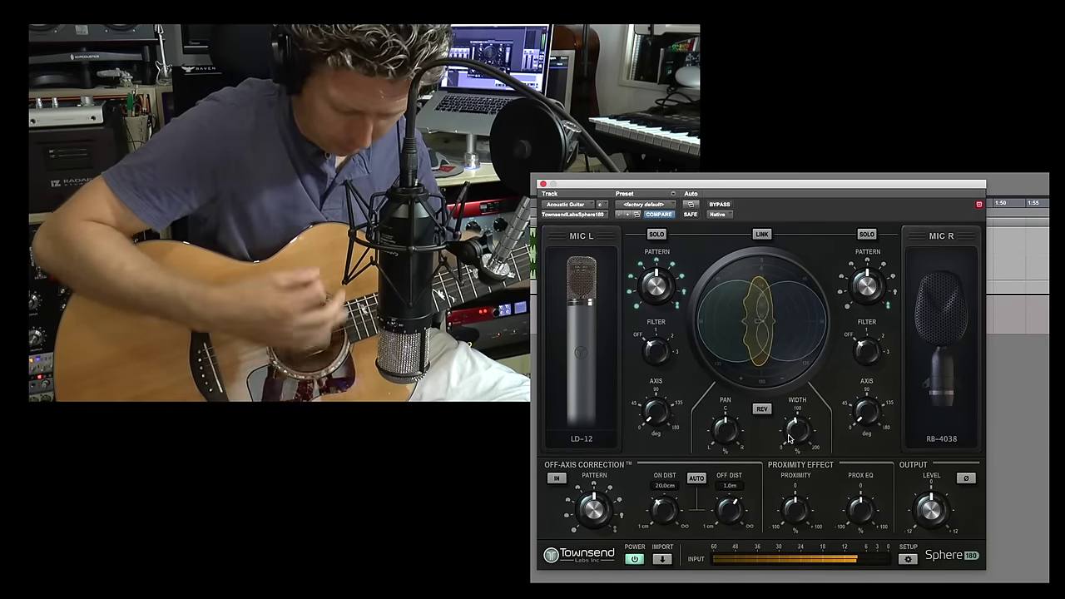
- Adjust the stereo width and change the polar patterns of both Mic L and Mic R during guitar playback
left_click_drag(787, 448, 790, 429)
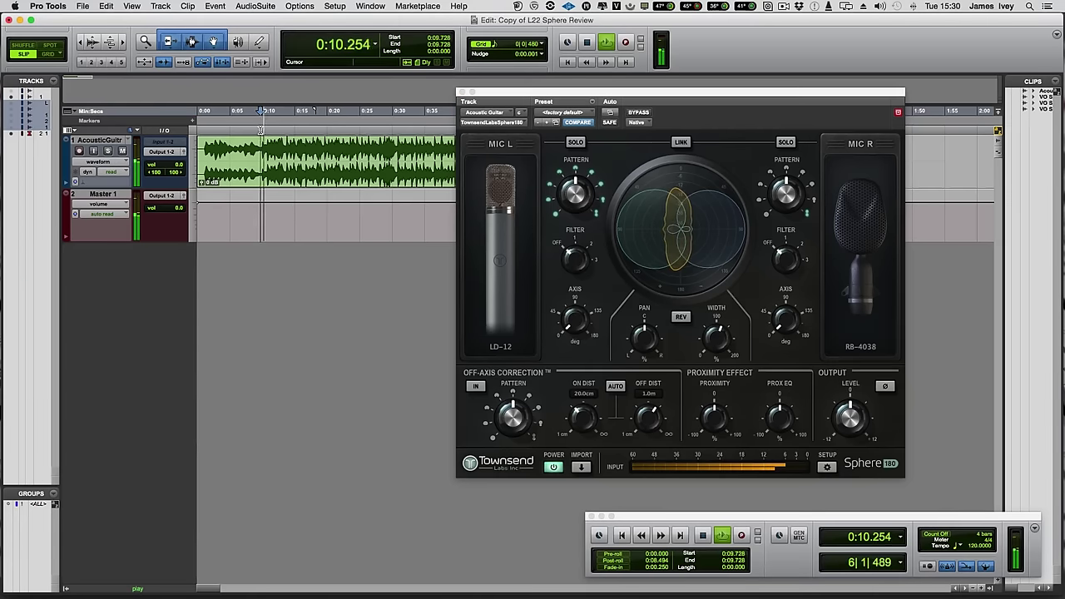
left_click_drag(576, 191, 572, 218)
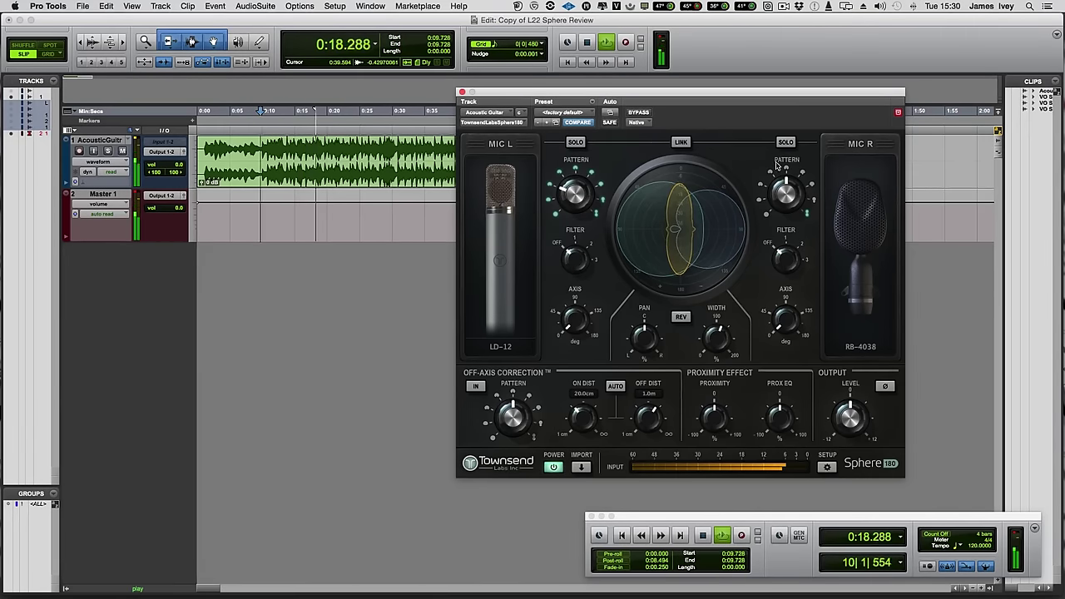
mouse_move(789, 189)
left_mouse_down()
mouse_move(780, 242)
mouse_move(780, 208)
left_mouse_up()
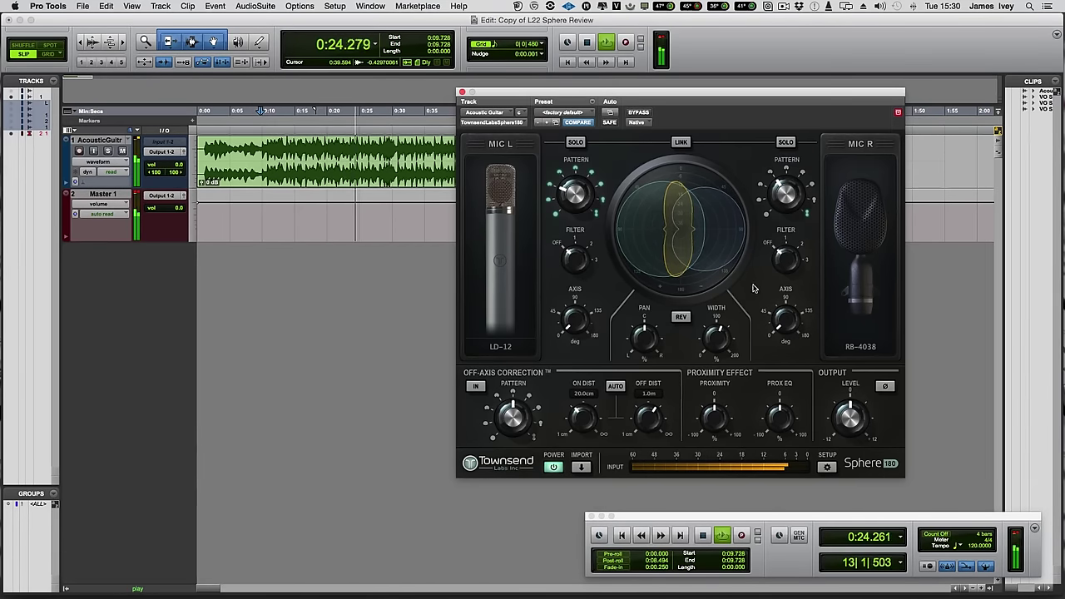
- Engage the Mic L filter and adjust the stereo pan of the guitar
mouse_move(782, 250)
left_click_drag(574, 264, 574, 247)
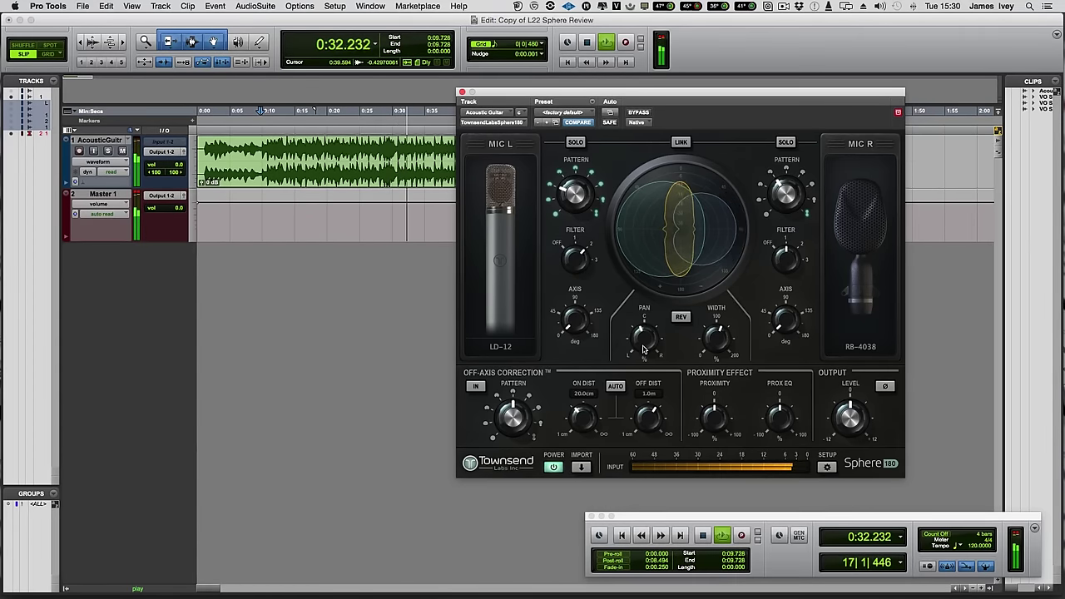
mouse_move(642, 358)
left_mouse_down()
mouse_move(643, 310)
mouse_move(643, 337)
left_mouse_up()
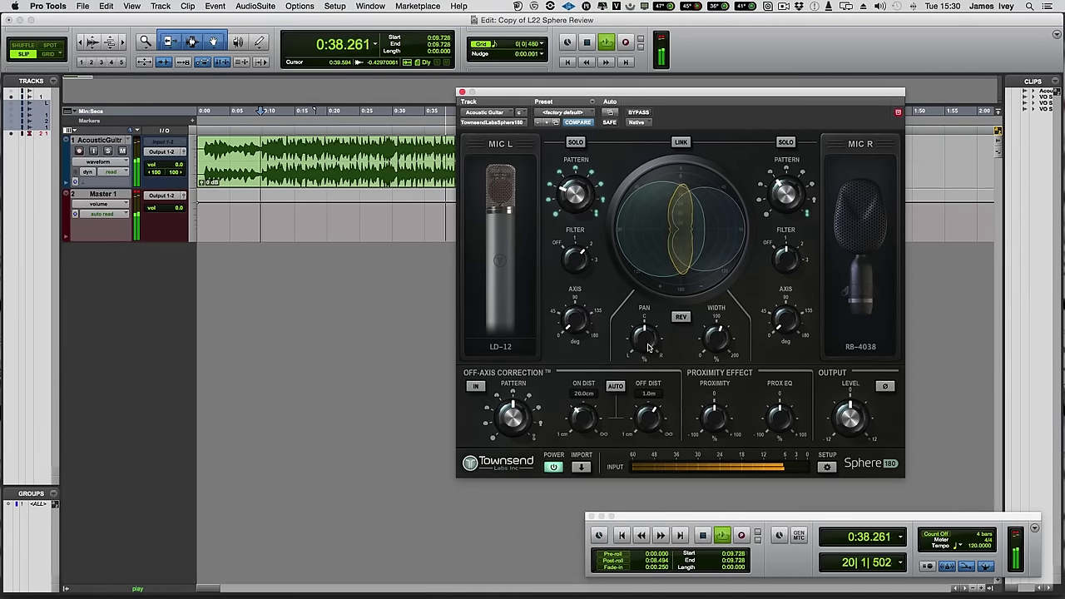